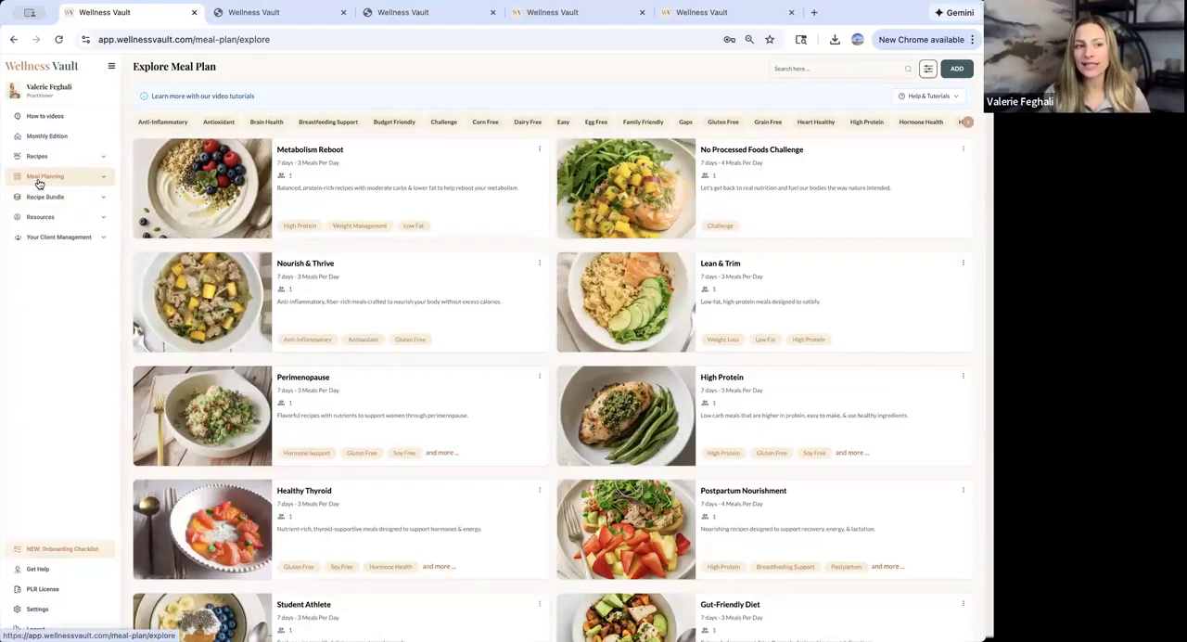
- Find the No Processed Foods Challenge plan in the meal plan library and start an editable copy of it
{"action": "left_click", "coordinate": [37, 177]}
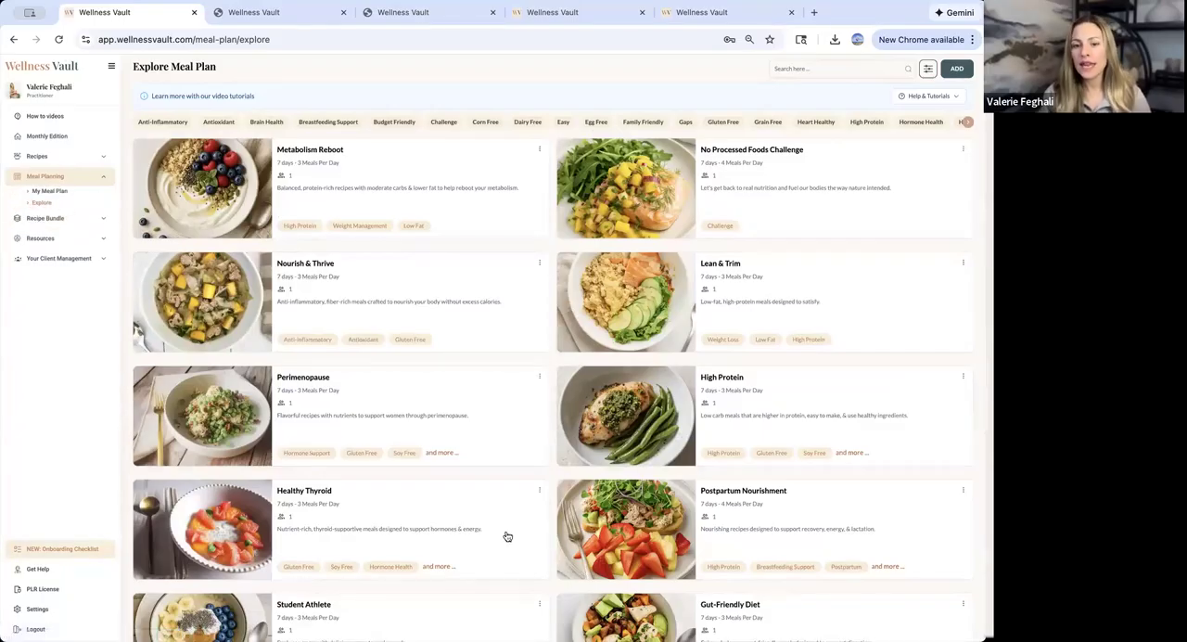
{"action": "scroll", "coordinate": [452, 270], "scroll_direction": "down", "scroll_amount": 5}
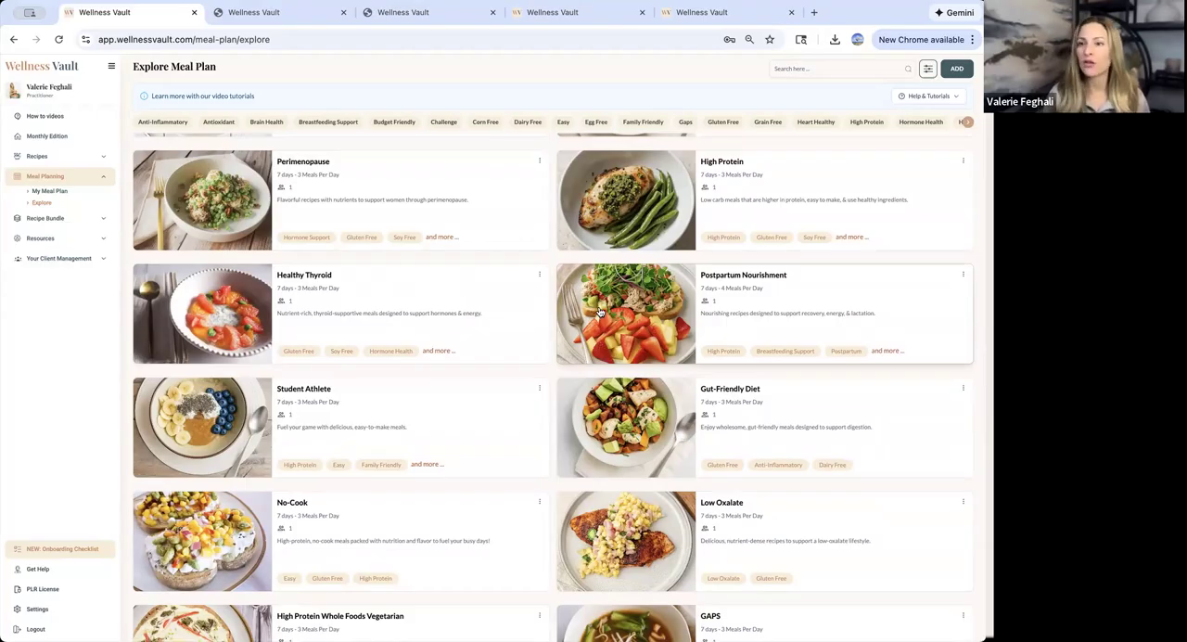
{"action": "scroll", "coordinate": [598, 313], "scroll_direction": "up", "scroll_amount": 3}
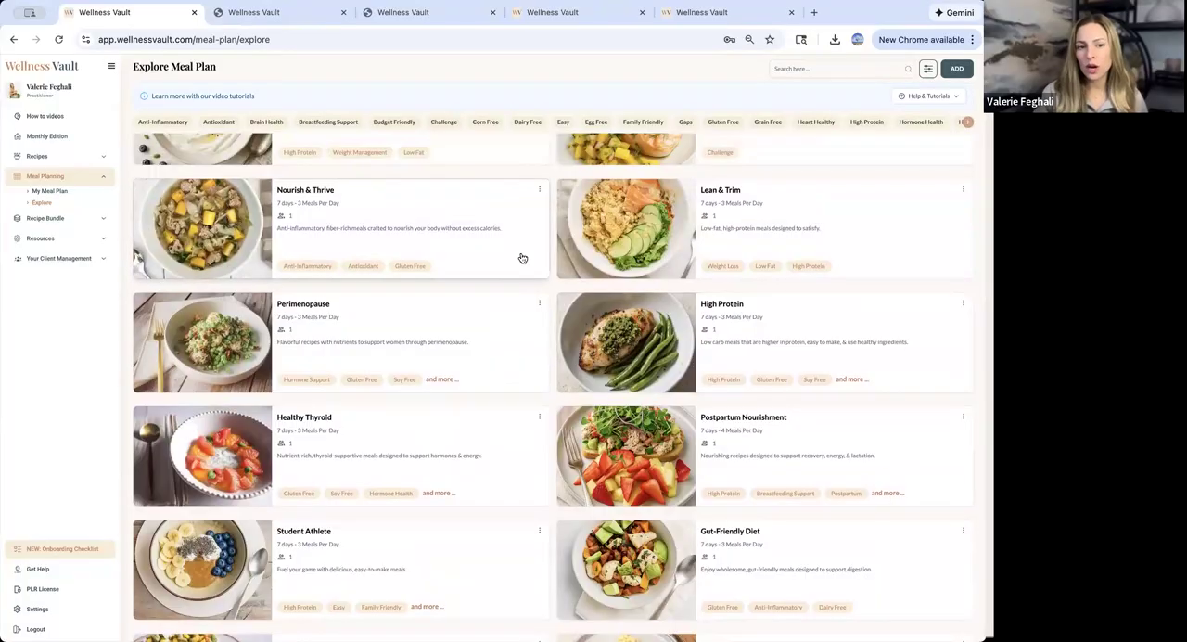
{"action": "scroll", "coordinate": [522, 258], "scroll_direction": "up", "scroll_amount": 2}
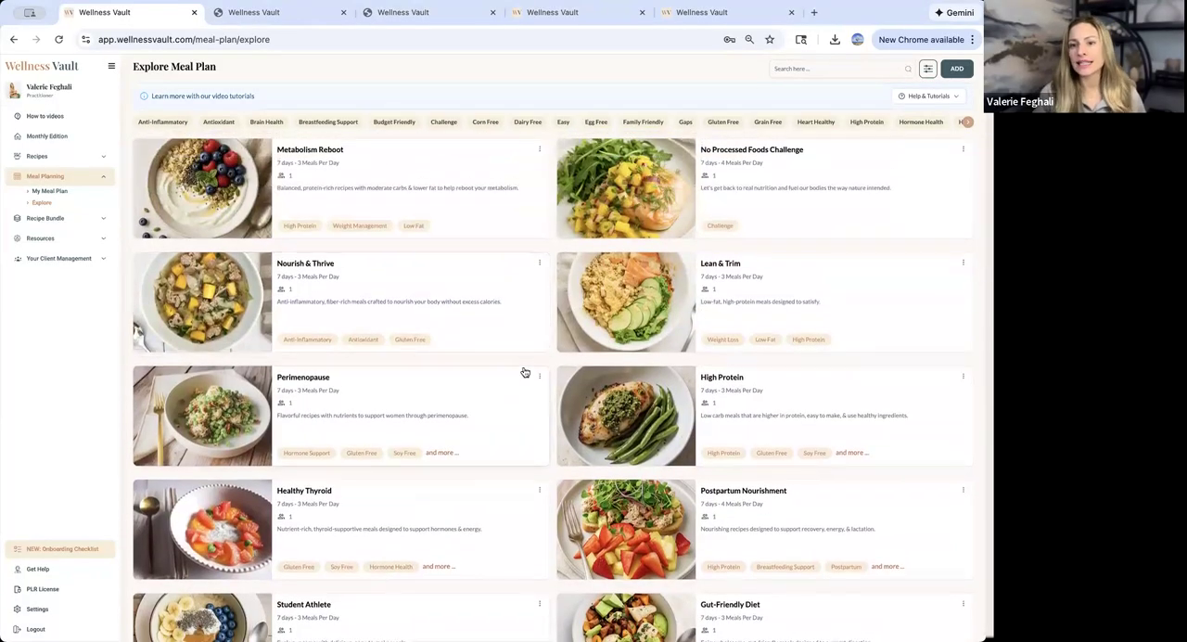
{"action": "left_click", "coordinate": [727, 160]}
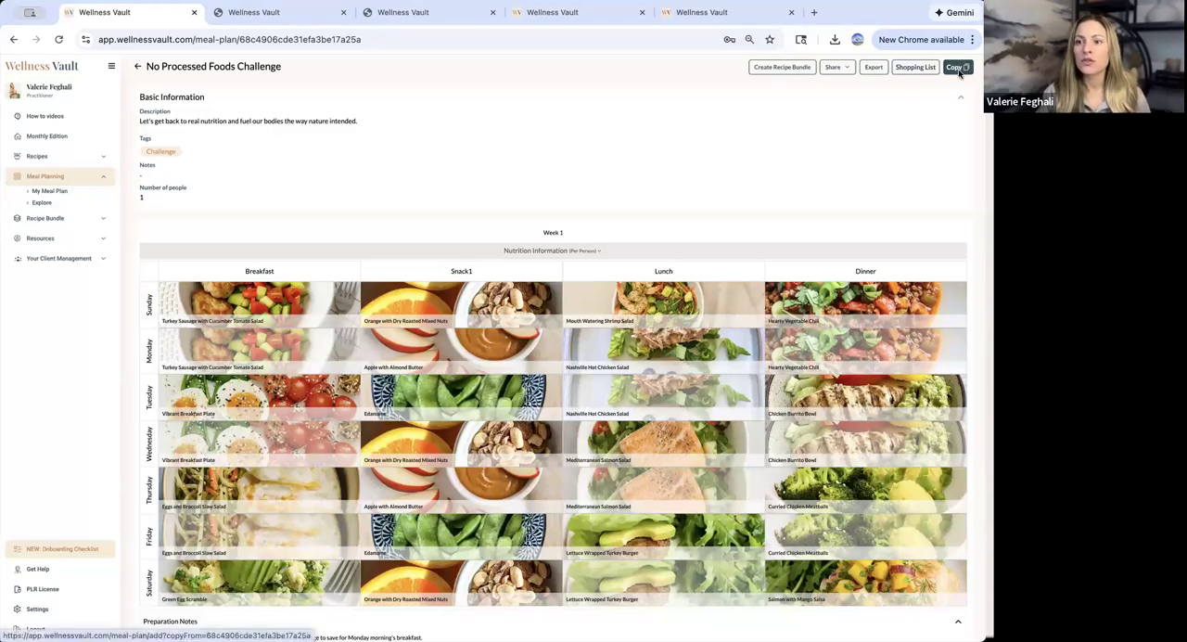
{"action": "left_click", "coordinate": [960, 68]}
- Switch the display of nutrition details in the copied plan's shared link and PDF off and on again
{"action": "scroll", "coordinate": [697, 459], "scroll_direction": "down", "scroll_amount": 5}
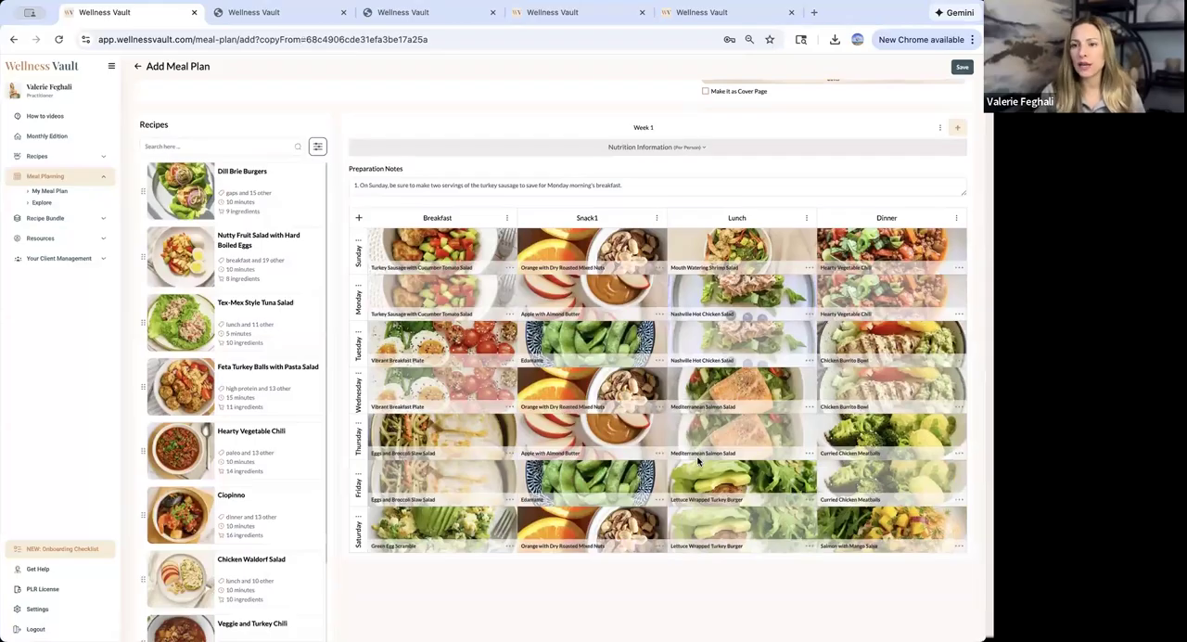
{"action": "scroll", "coordinate": [697, 459], "scroll_direction": "up", "scroll_amount": 5}
{"action": "left_click", "coordinate": [210, 285]}
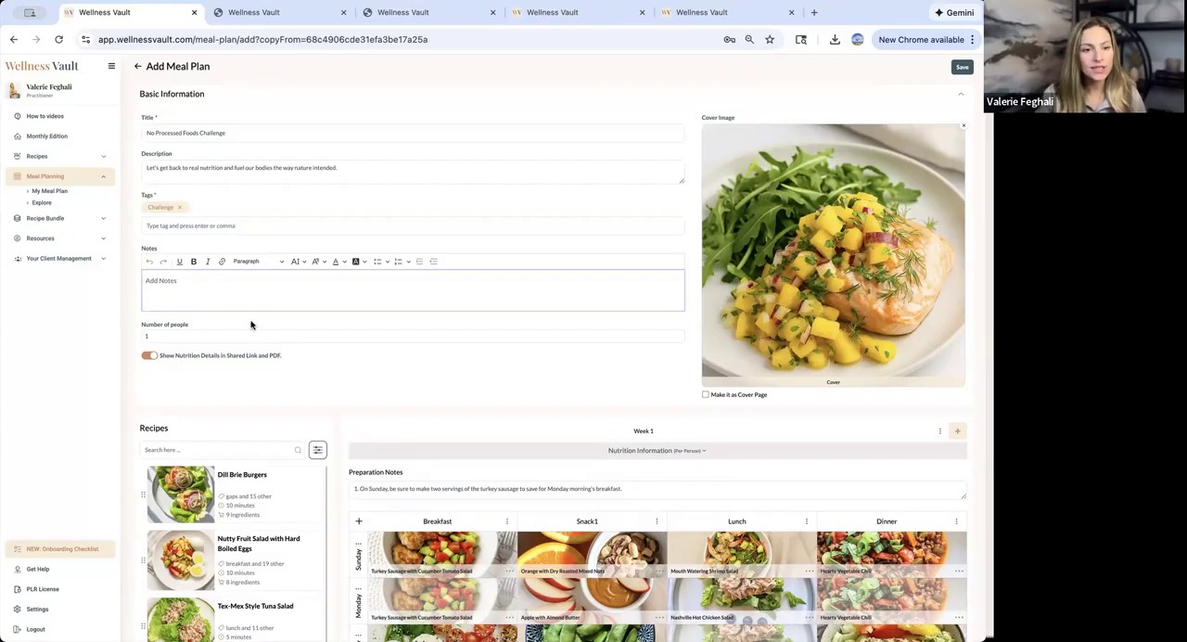
{"action": "scroll", "coordinate": [204, 297], "scroll_direction": "down", "scroll_amount": 2}
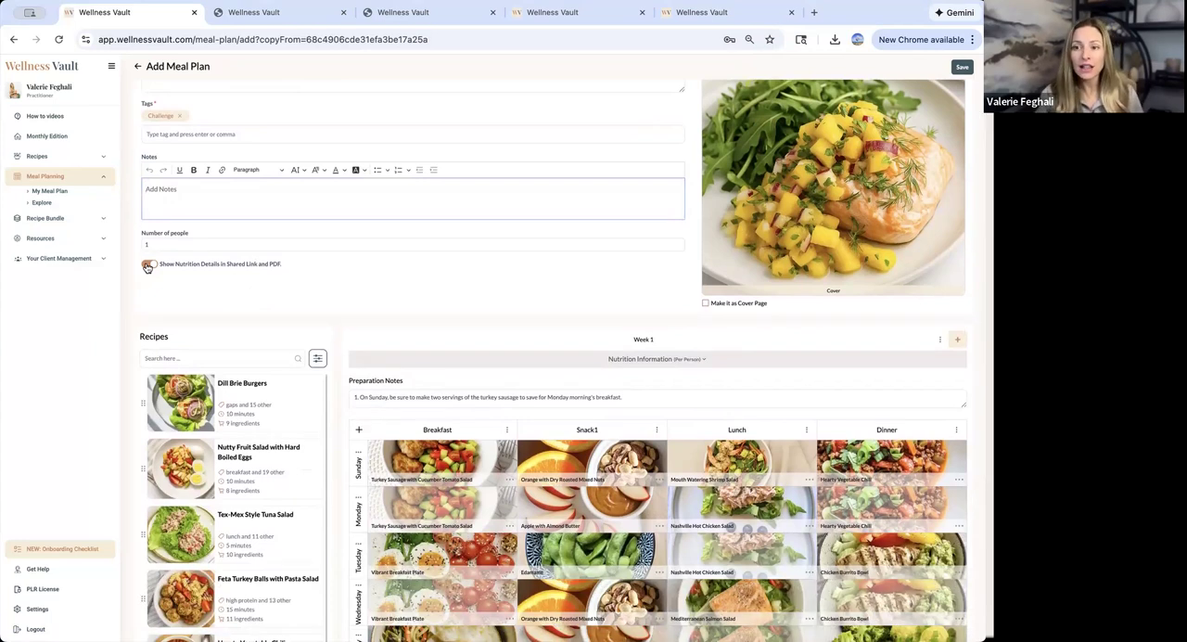
{"action": "left_click", "coordinate": [146, 266]}
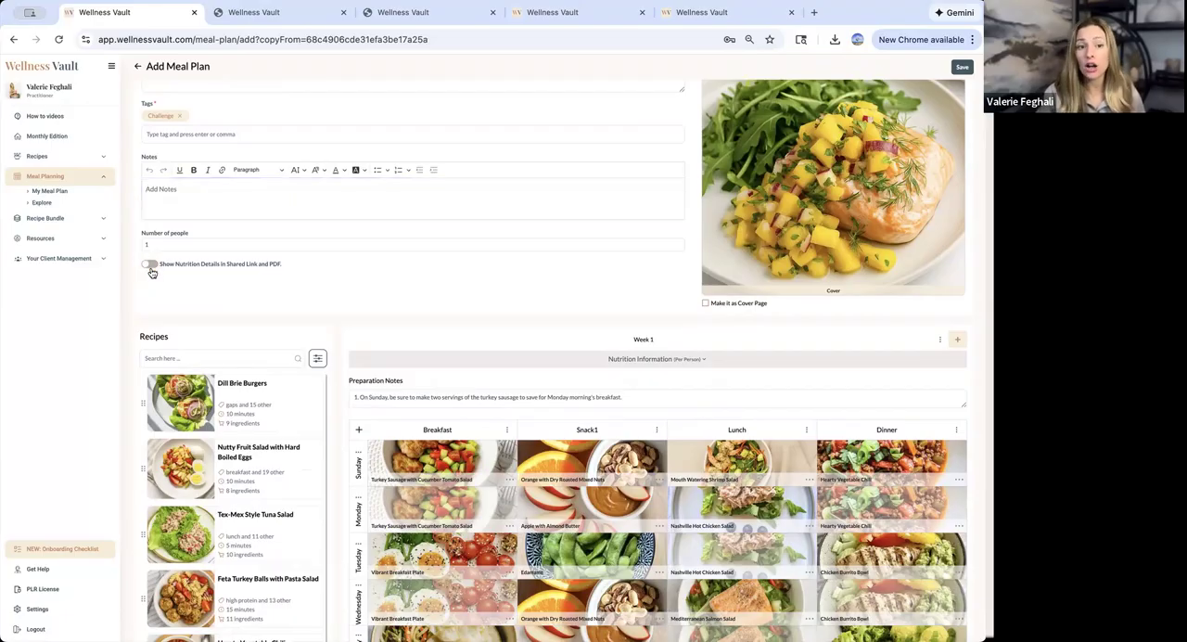
{"action": "left_click", "coordinate": [149, 266]}
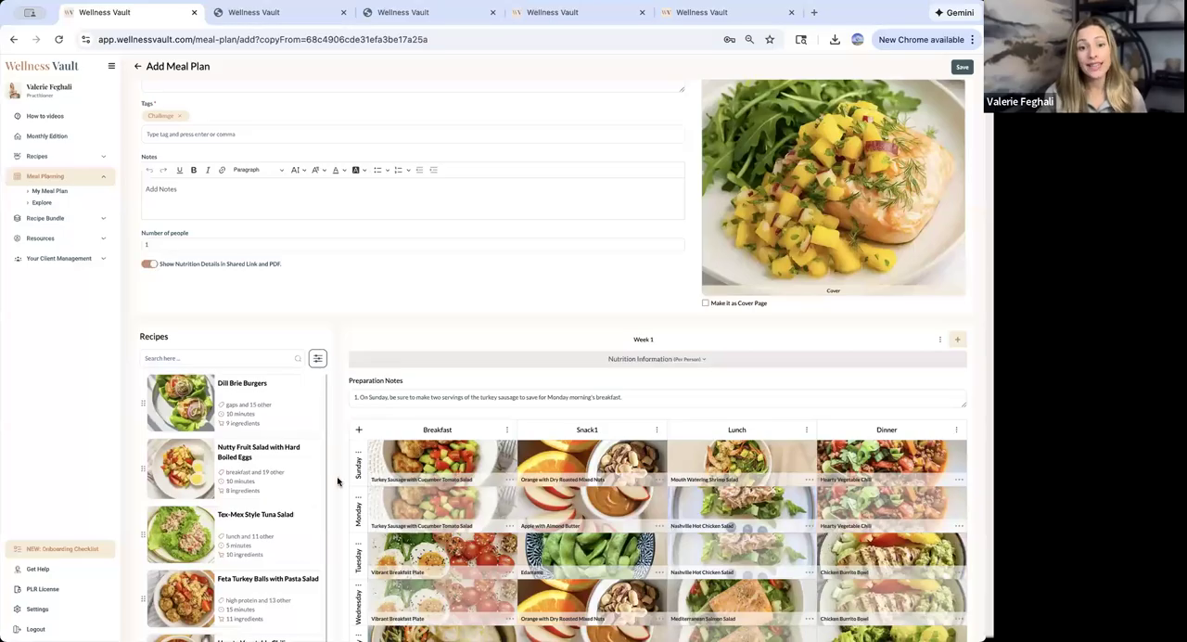
- Remove Edamame from Tuesday's Snack1 slot in the Week 1 meal grid
{"action": "scroll", "coordinate": [338, 482], "scroll_direction": "down", "scroll_amount": 3}
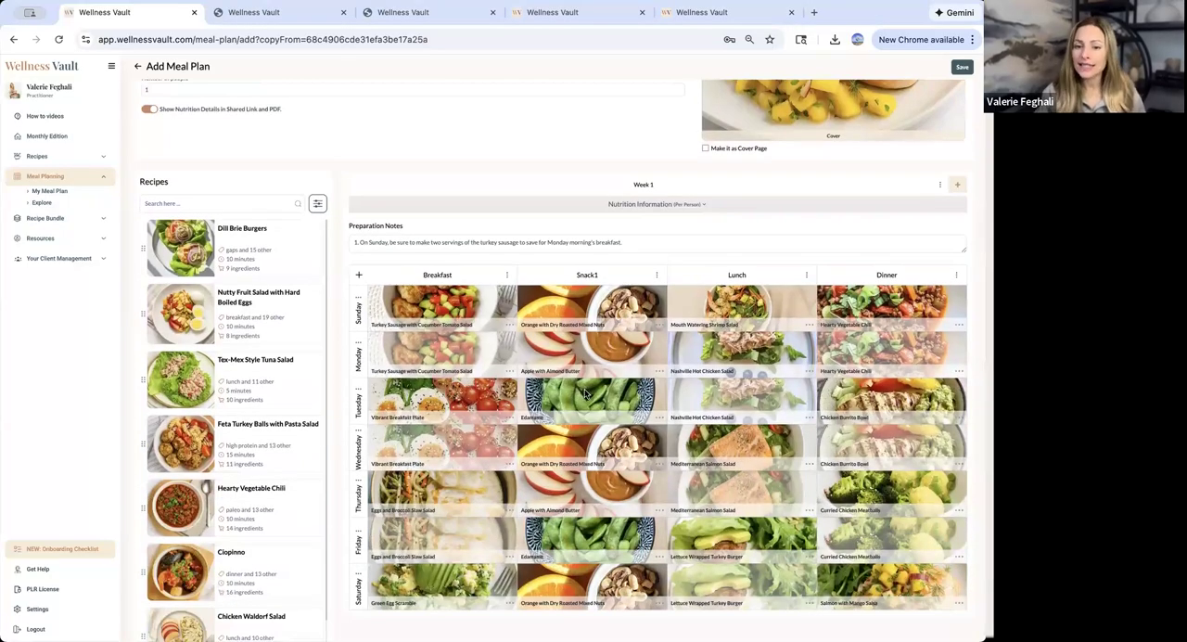
{"action": "scroll", "coordinate": [587, 393], "scroll_direction": "down", "scroll_amount": 1}
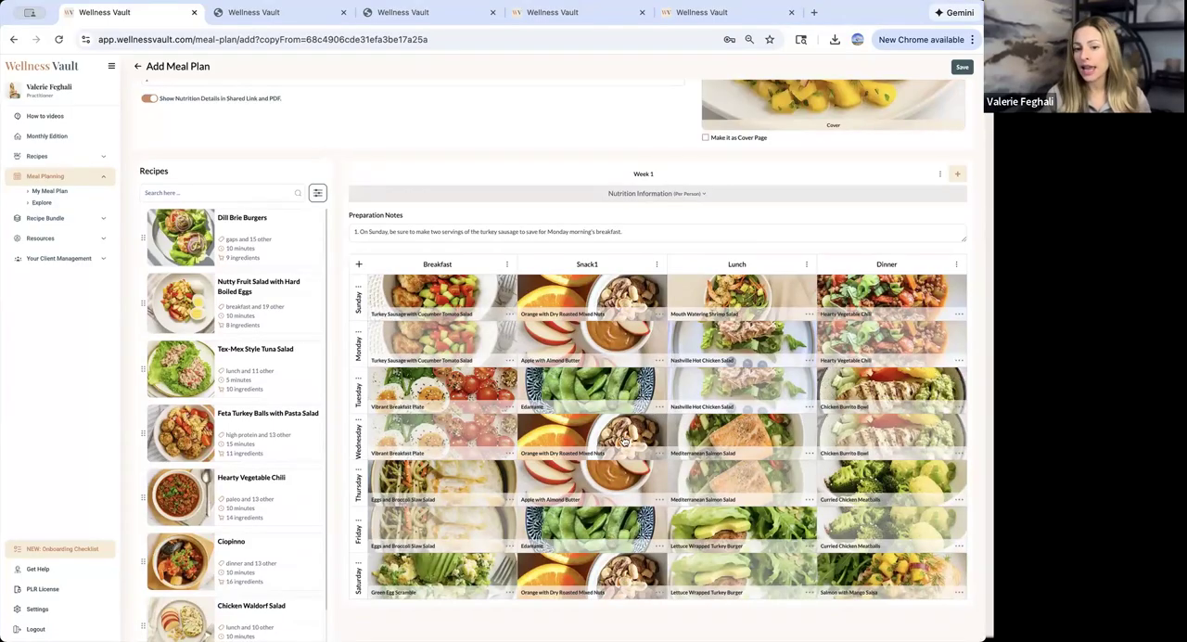
{"action": "left_click", "coordinate": [657, 453]}
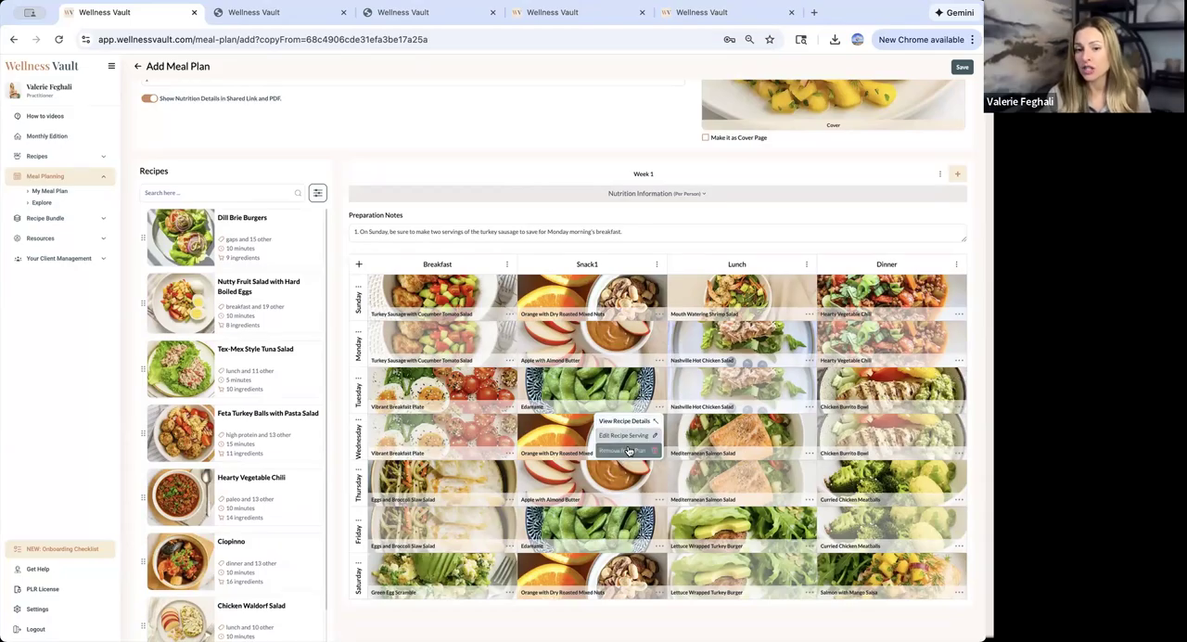
{"action": "left_click", "coordinate": [628, 450]}
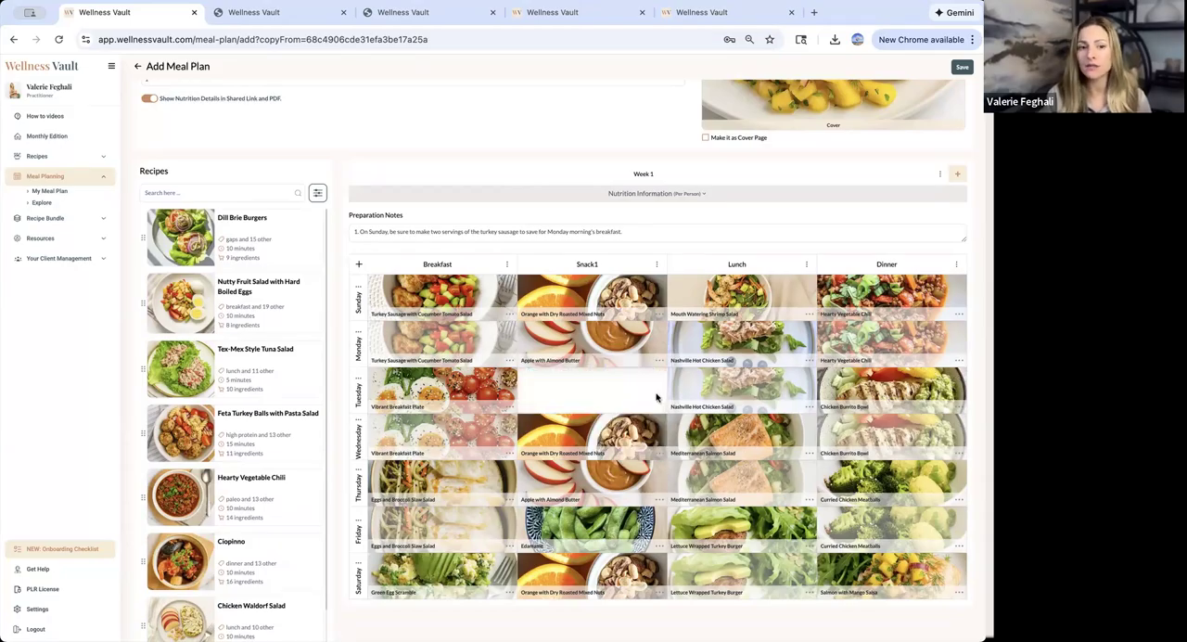
- Set up a recipe filter with Snack as a required tag
{"action": "left_click", "coordinate": [318, 195]}
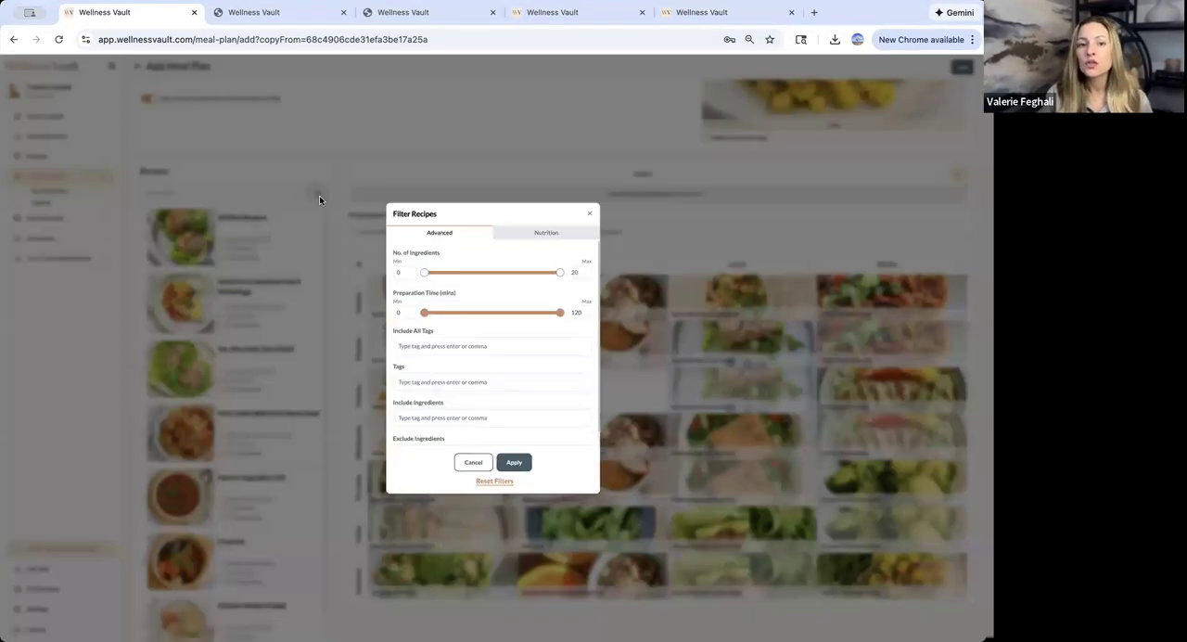
{"action": "left_click", "coordinate": [590, 213]}
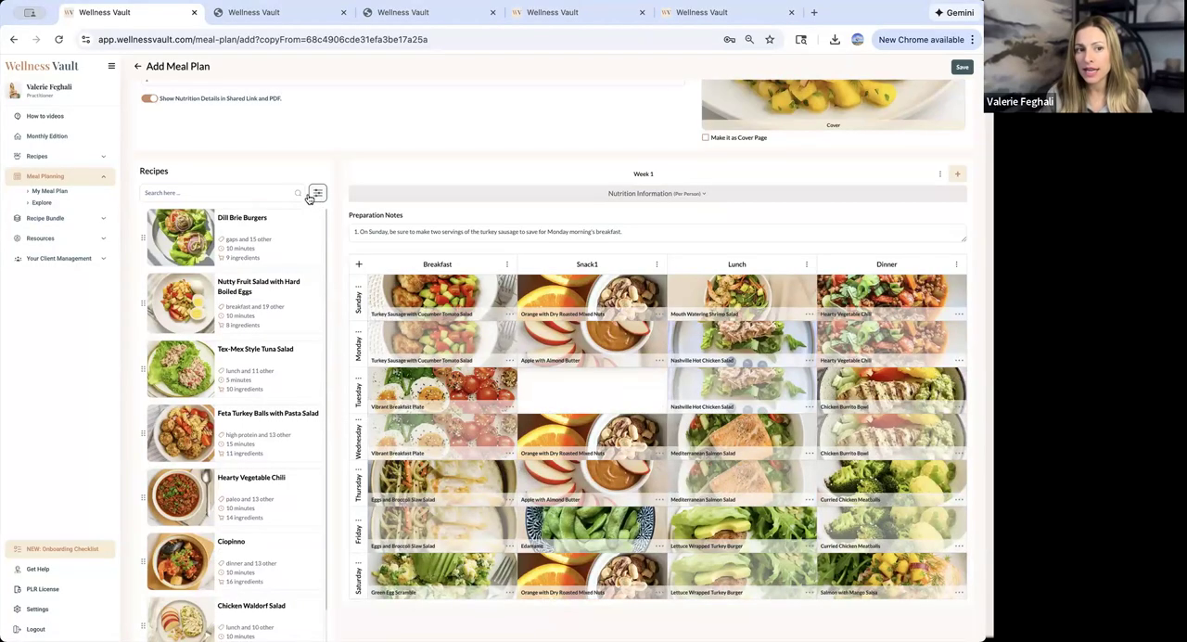
{"action": "left_click", "coordinate": [316, 194]}
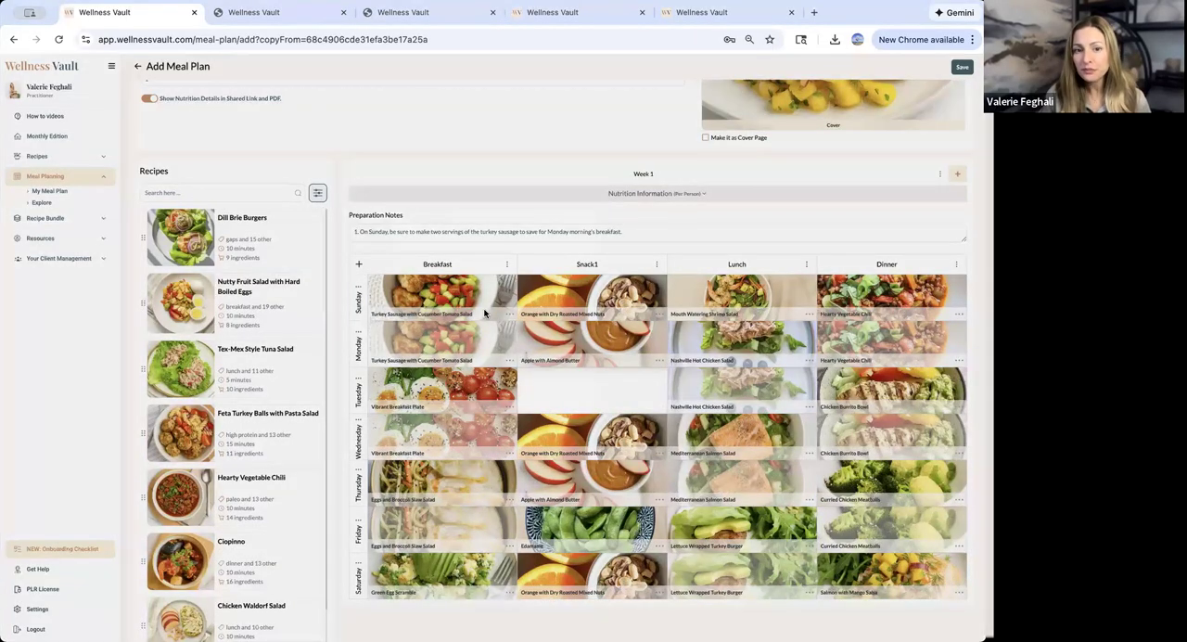
{"action": "left_click", "coordinate": [445, 345]}
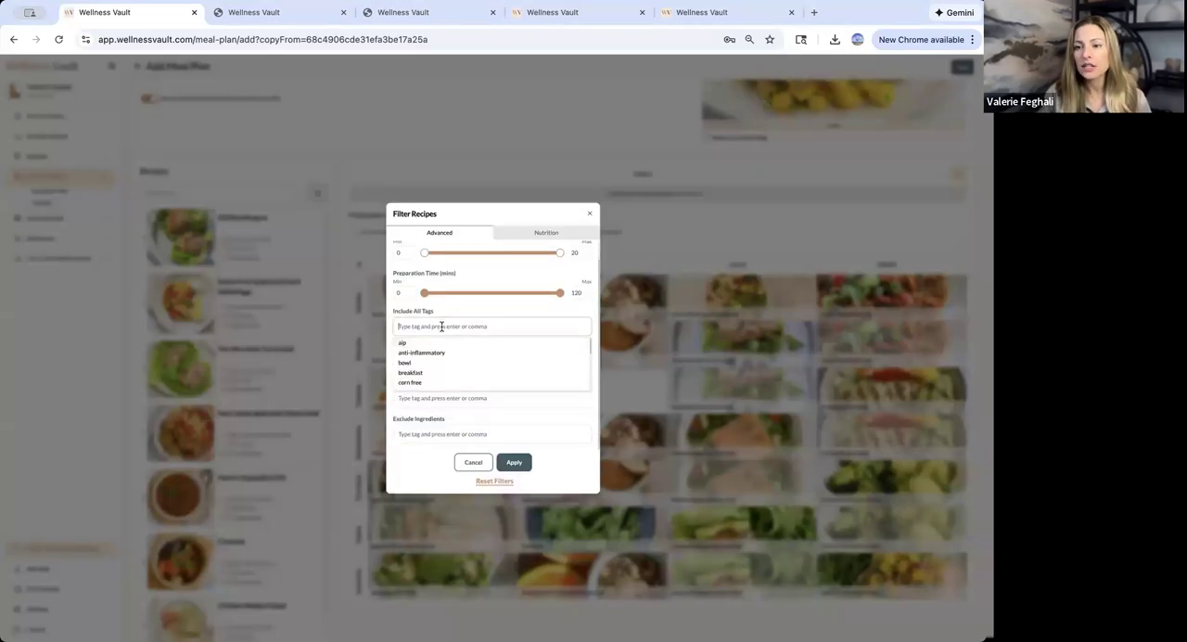
{"action": "type", "text": "snack"}
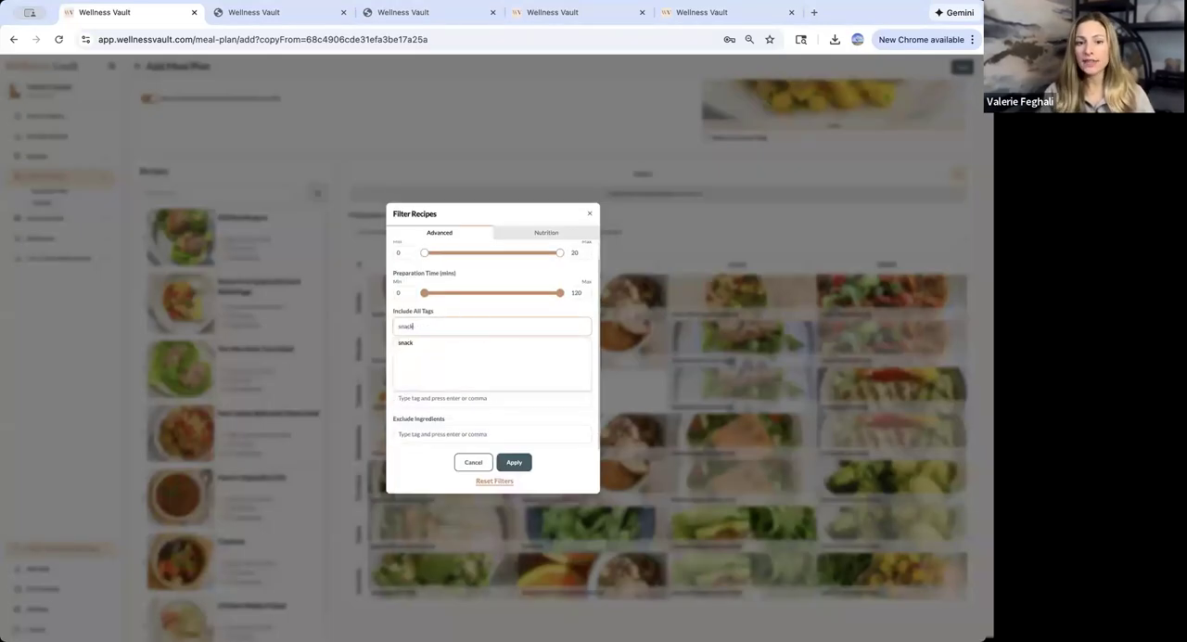
{"action": "left_click", "coordinate": [405, 343]}
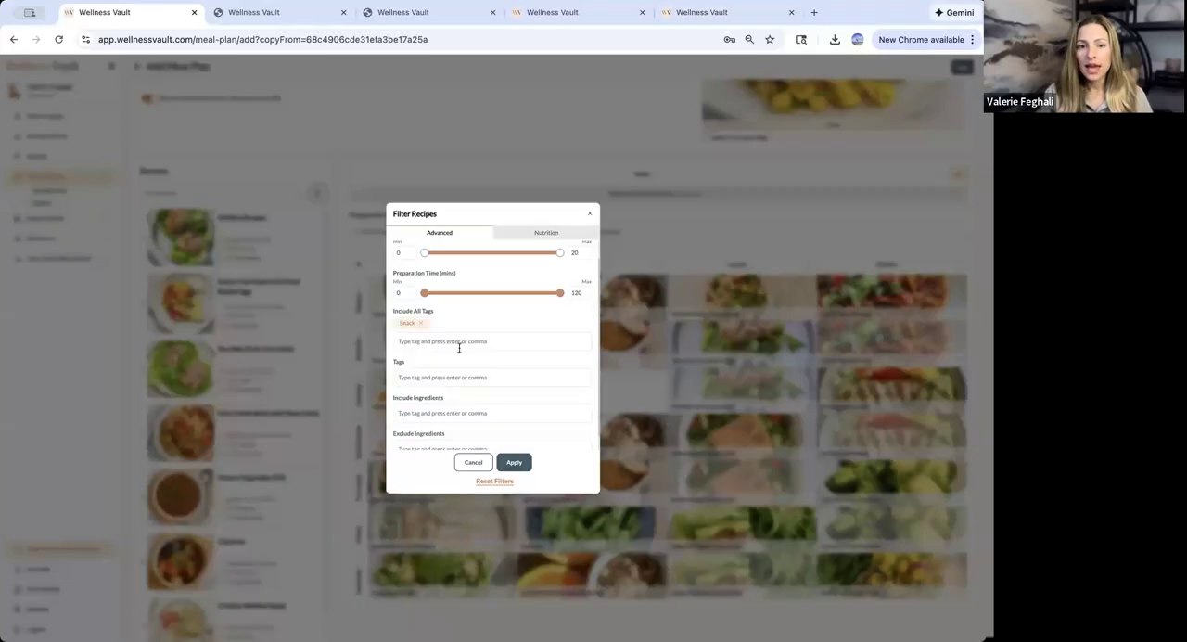
- Add Paleo and Whole30 to the filter's required tags and apply the filter to the recipe list
{"action": "left_click", "coordinate": [458, 347]}
{"action": "type", "text": "pal"}
{"action": "left_click", "coordinate": [451, 349]}
{"action": "left_click", "coordinate": [449, 325]}
{"action": "type", "text": "who"}
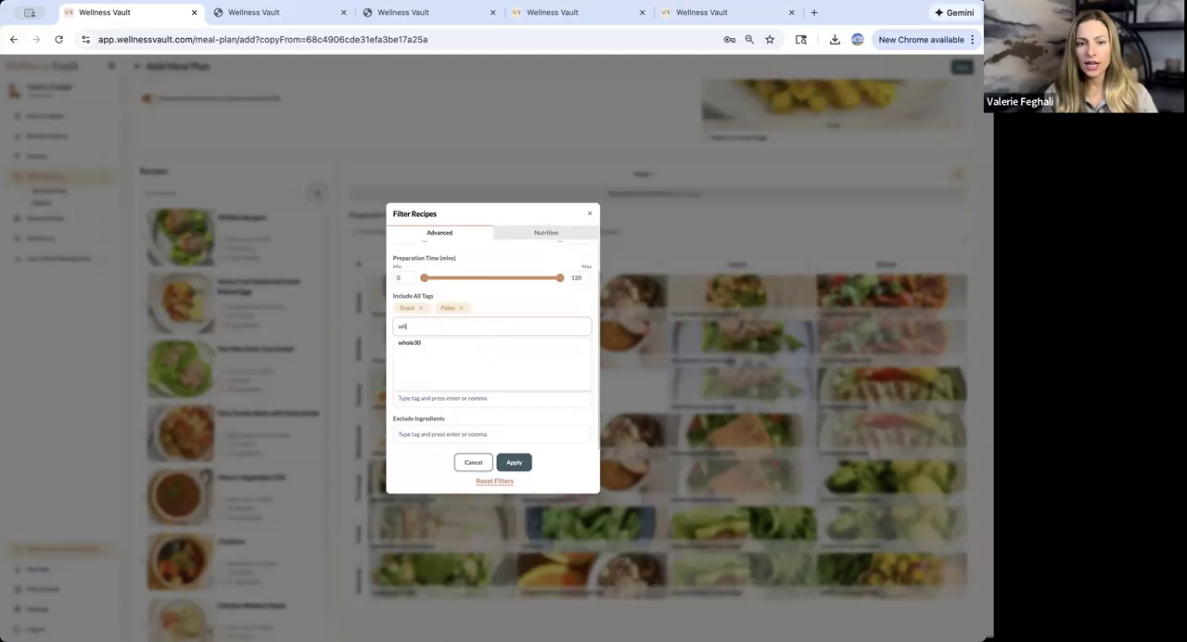
{"action": "left_click", "coordinate": [434, 341]}
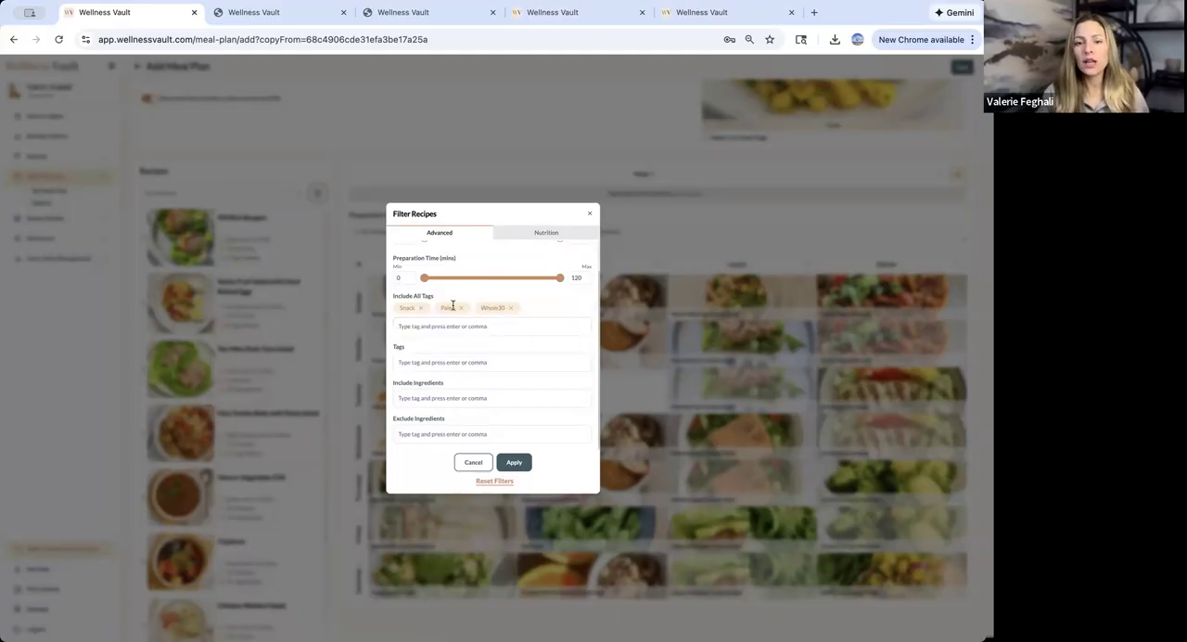
{"action": "left_click", "coordinate": [513, 462]}
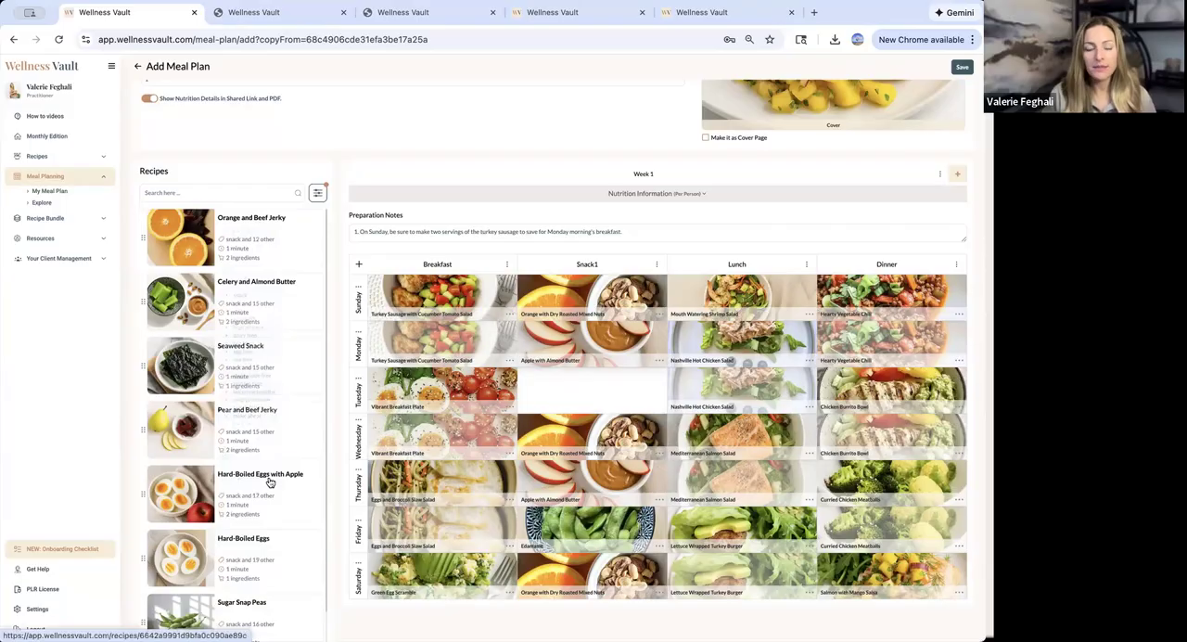
- Add the Hard-Boiled Eggs with Apple recipe to Tuesday's Snack1 slot
{"action": "scroll", "coordinate": [268, 480], "scroll_direction": "down", "scroll_amount": 1}
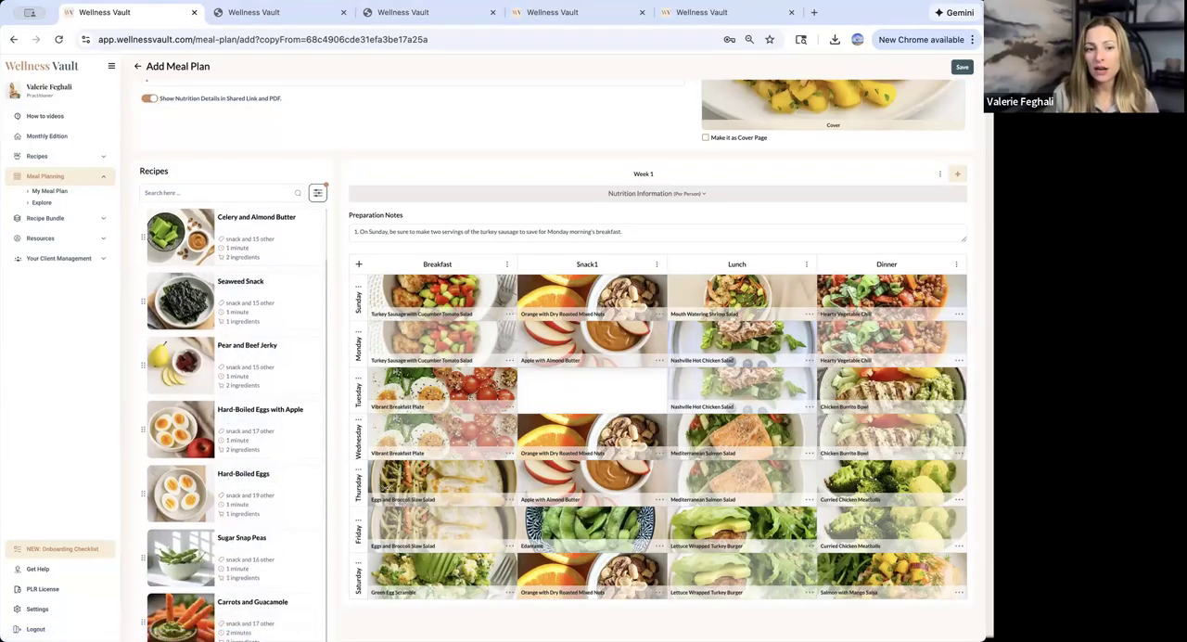
{"action": "left_click_drag", "start_coordinate": [263, 424], "coordinate": [577, 400]}
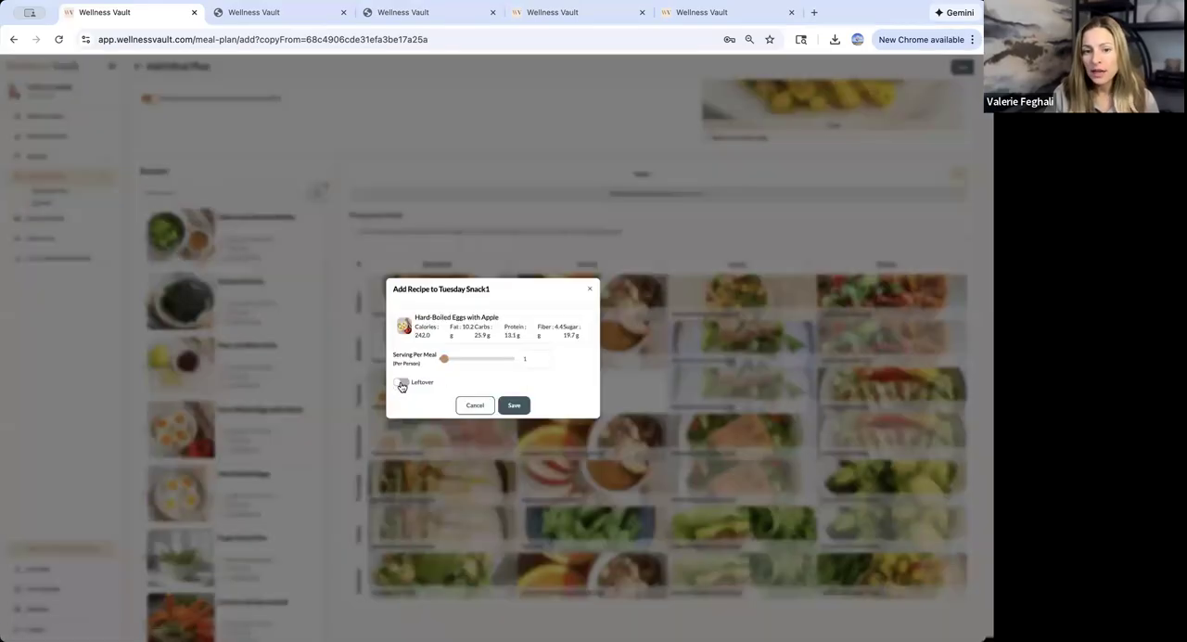
{"action": "left_click", "coordinate": [512, 406]}
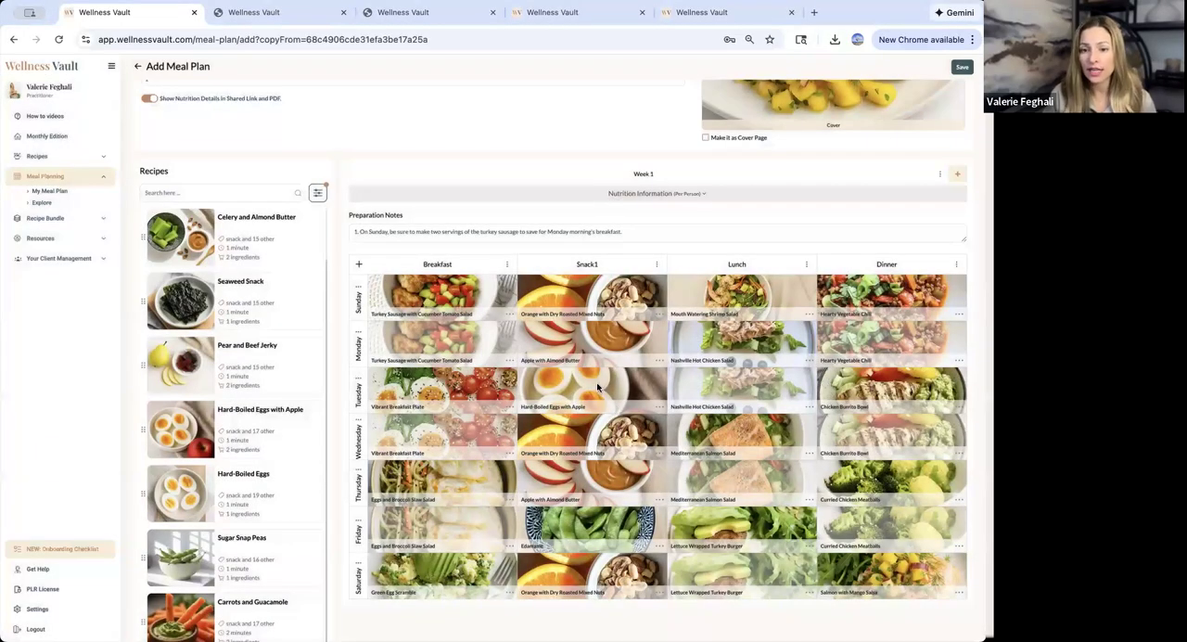
- Replace Edamame in Friday's Snack1 slot with Hard-Boiled Eggs with Apple
{"action": "left_click", "coordinate": [657, 545]}
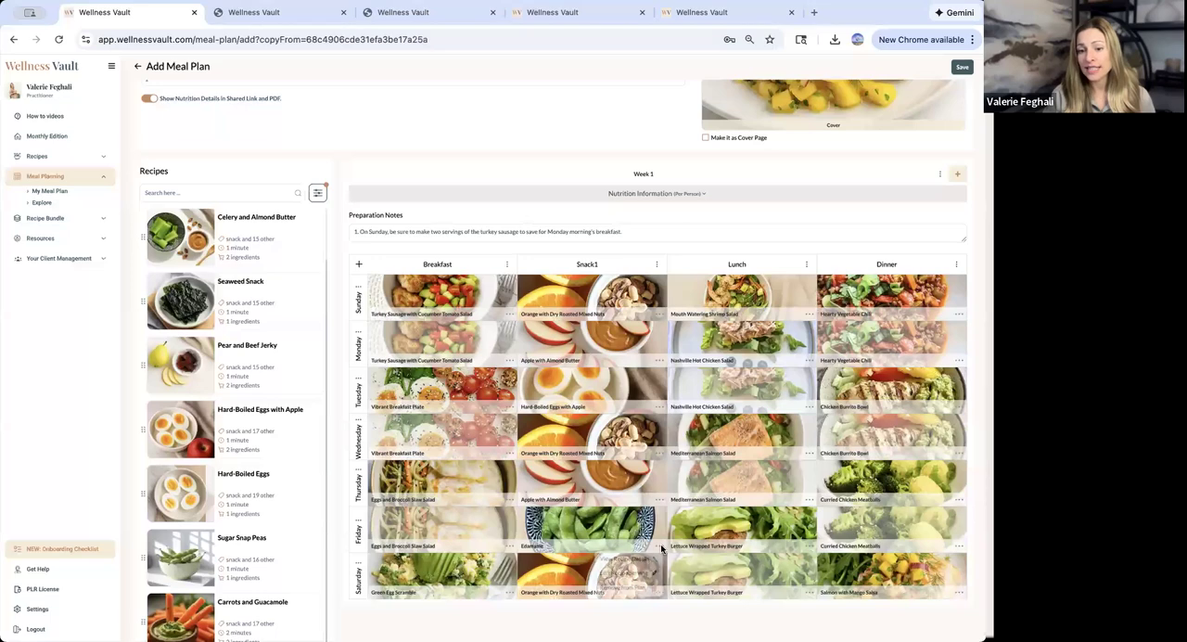
{"action": "left_click", "coordinate": [637, 594]}
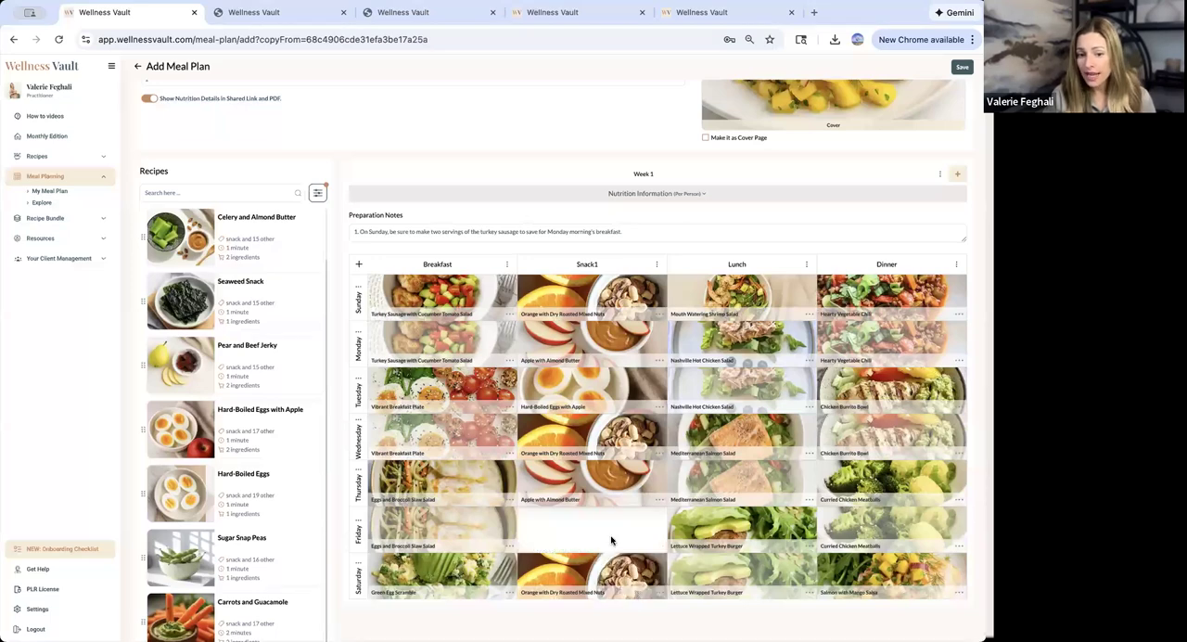
{"action": "left_click_drag", "start_coordinate": [589, 534], "coordinate": [568, 531]}
{"action": "left_click", "coordinate": [512, 405]}
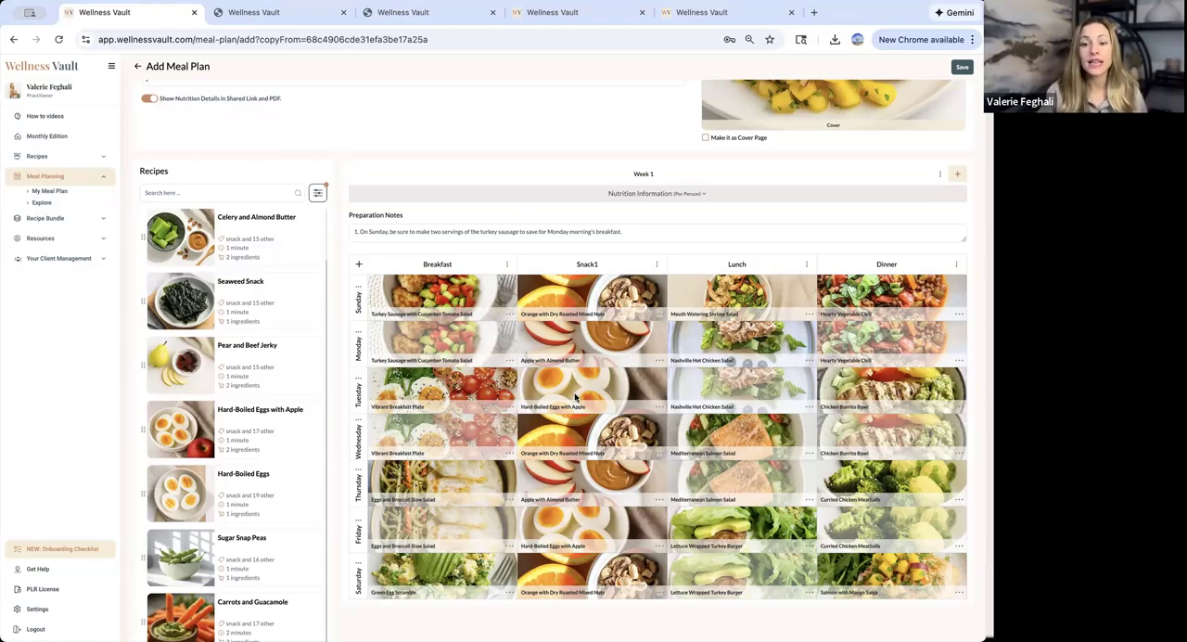
- Edit the Sunday breakfast serving of Turkey Sausage with Cucumber Tomato Salad, entering 2 servings per meal, and save it
{"action": "left_click", "coordinate": [508, 316]}
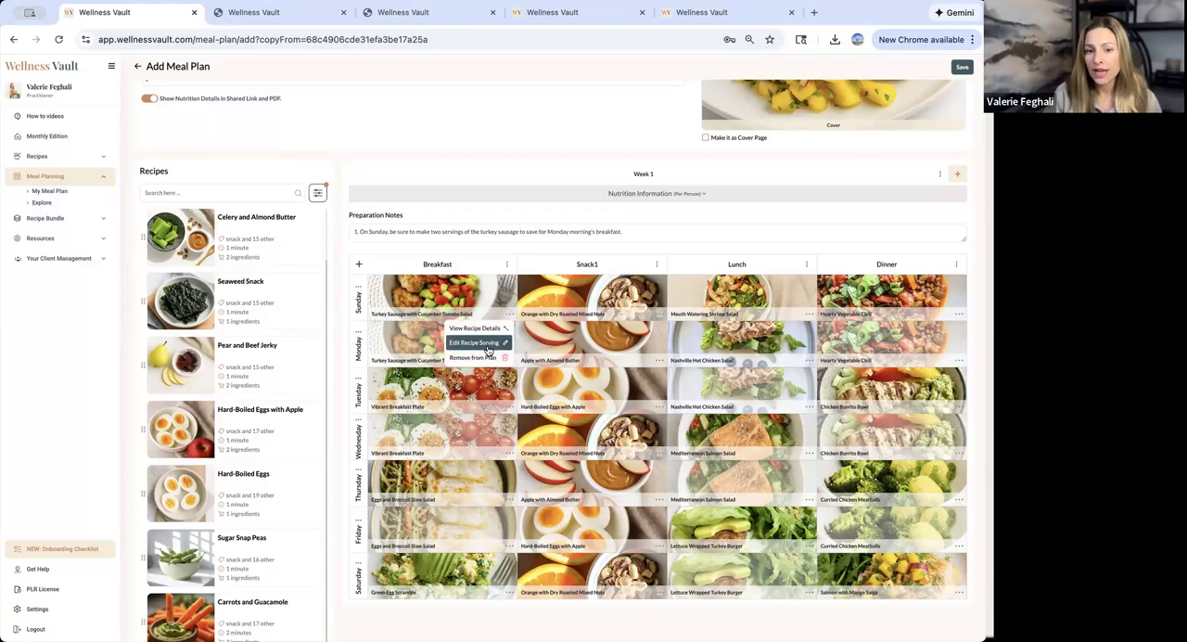
{"action": "left_click", "coordinate": [488, 345]}
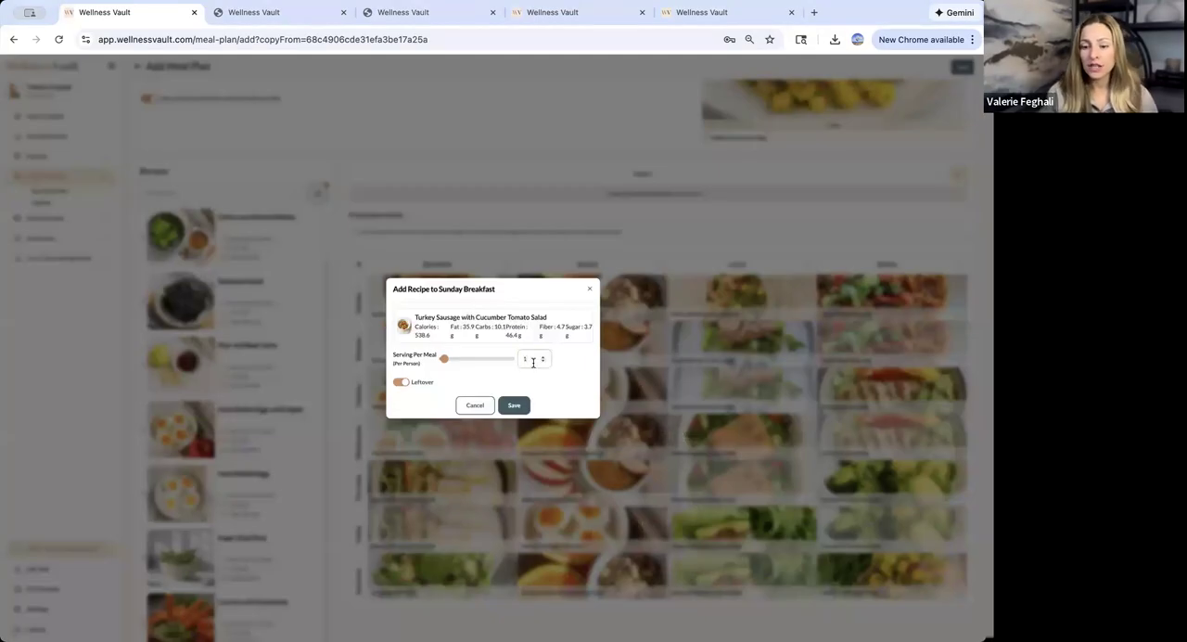
{"action": "left_click", "coordinate": [533, 363]}
{"action": "key", "text": "BackSpace"}
{"action": "type", "text": "2"}
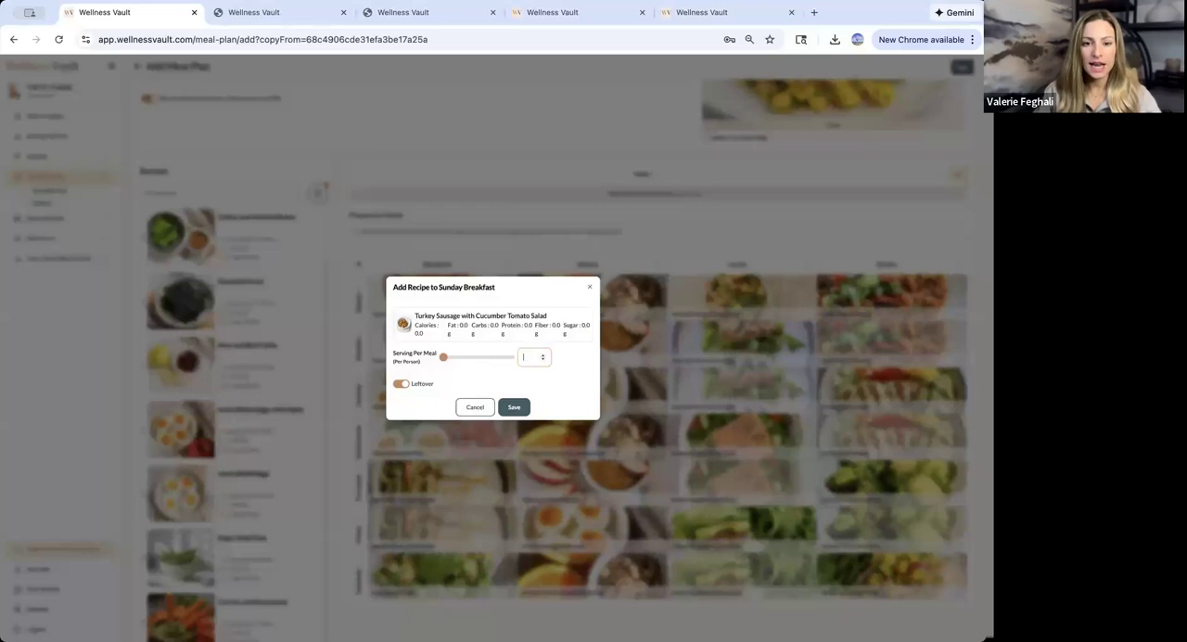
{"action": "left_click", "coordinate": [514, 405]}
- Open a copy of Sunday's breakfast recipe for editing and set its Ground Turkey quantity to 20 oz
{"action": "left_click", "coordinate": [508, 318]}
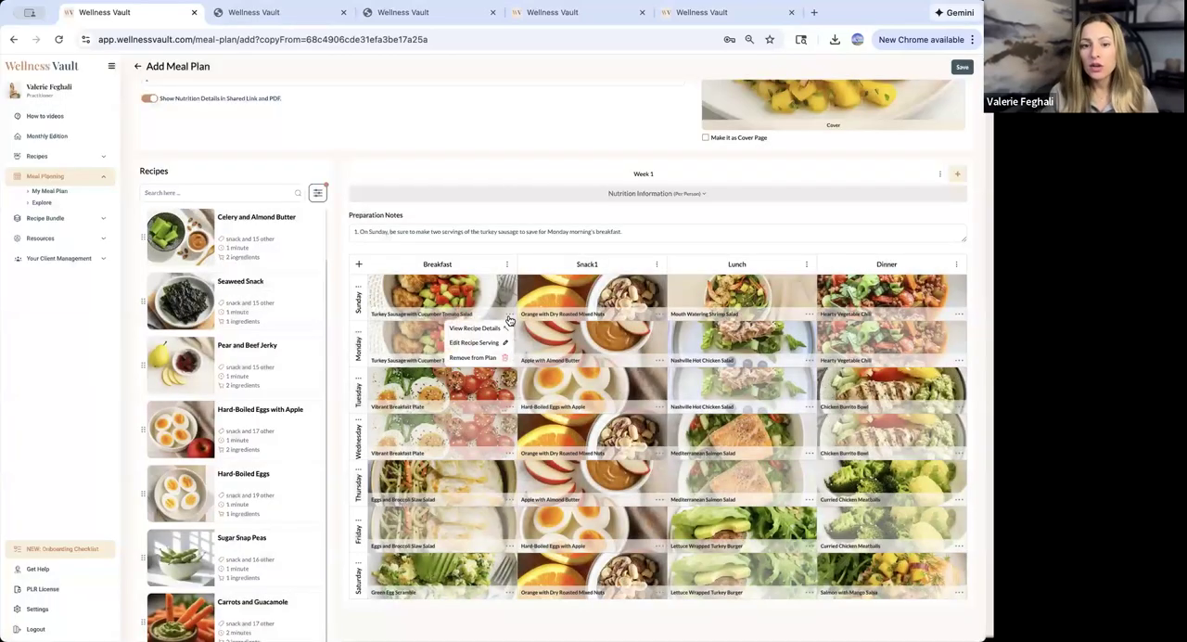
{"action": "left_click", "coordinate": [485, 334]}
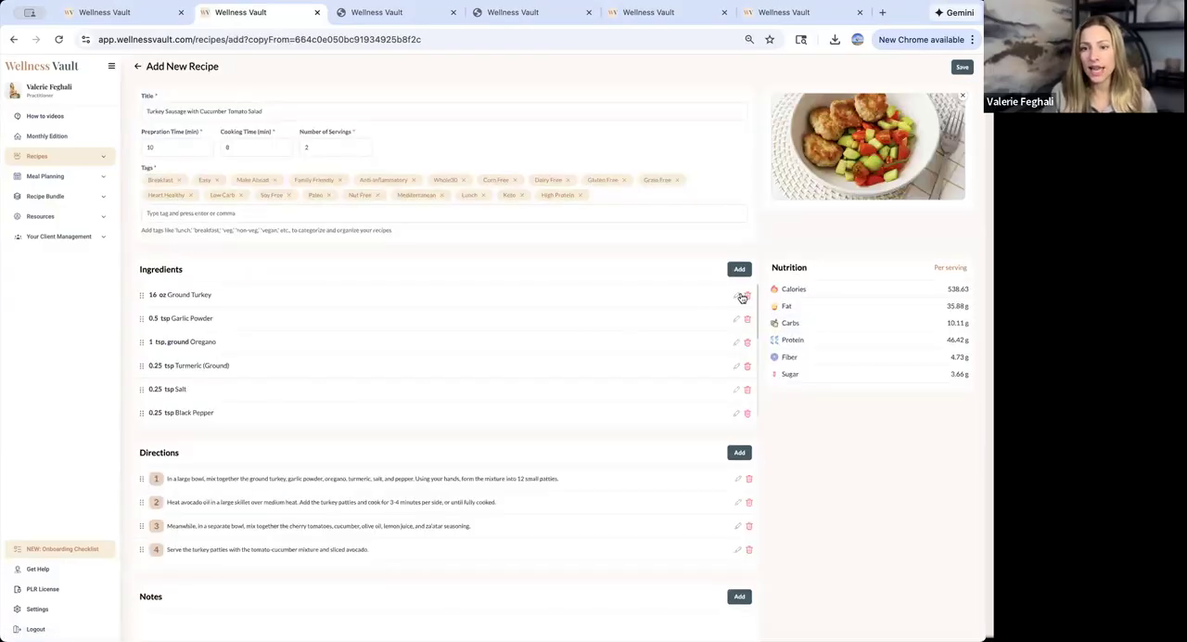
{"action": "left_click", "coordinate": [736, 296]}
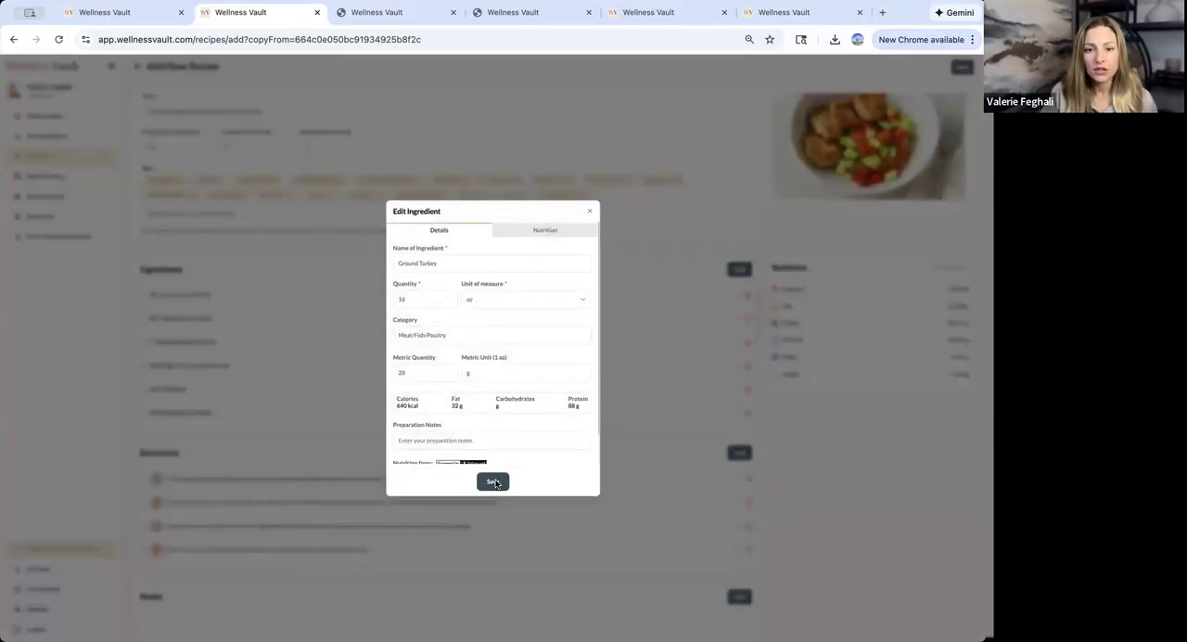
{"action": "left_click_drag", "start_coordinate": [413, 299], "coordinate": [321, 301]}
{"action": "type", "text": "20"}
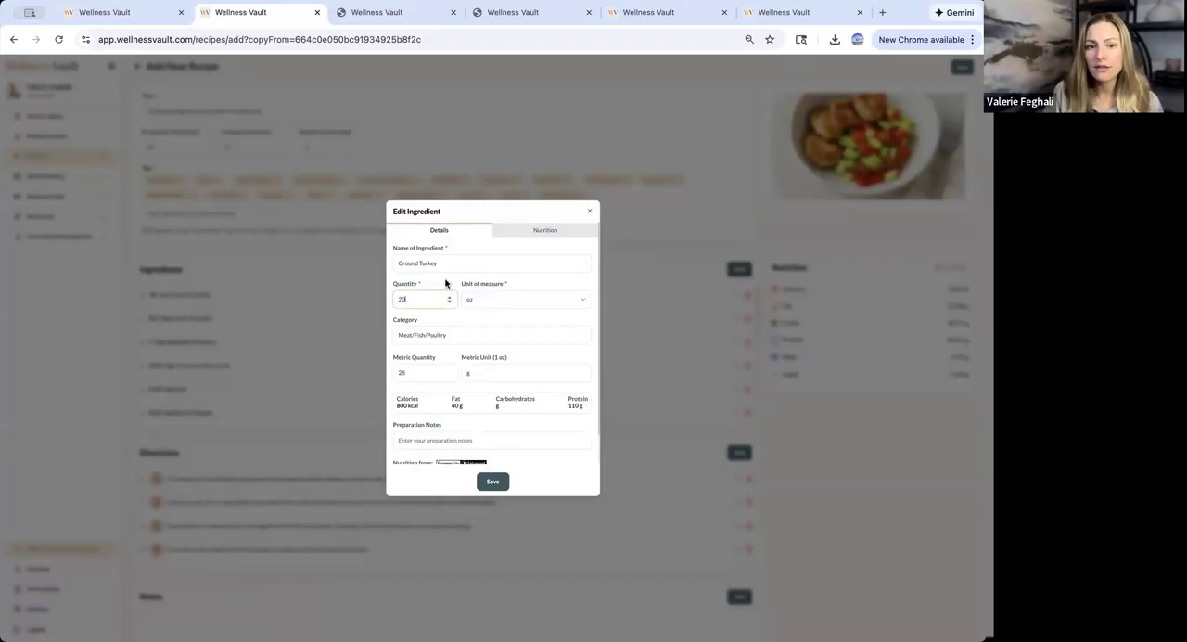
{"action": "left_click", "coordinate": [493, 480]}
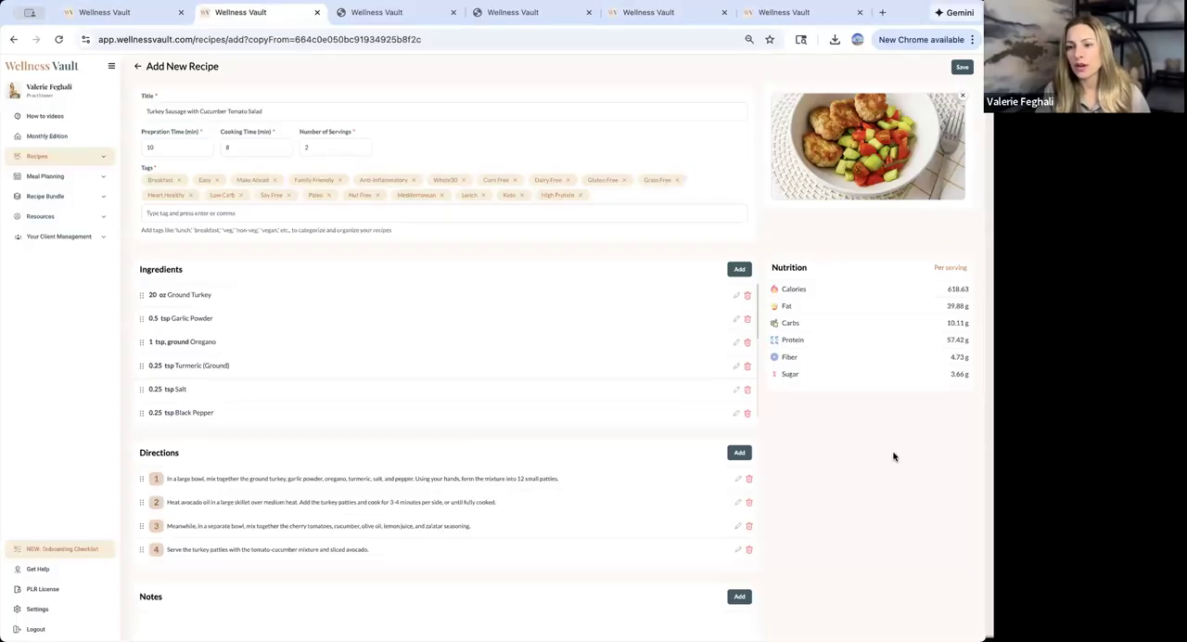
- Append "(edited)" to the copied Turkey Sausage with Cucumber Tomato Salad recipe's title and save the recipe
{"action": "left_click", "coordinate": [289, 112]}
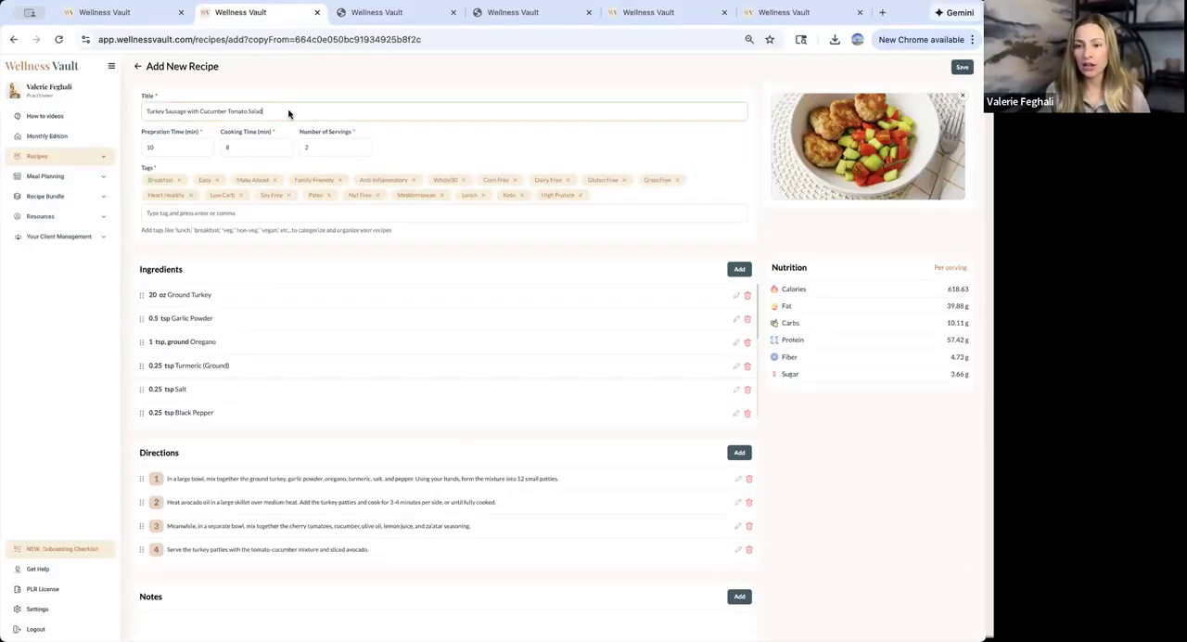
{"action": "type", "text": "(edited)"}
{"action": "left_click_drag", "start_coordinate": [297, 110], "coordinate": [264, 115]}
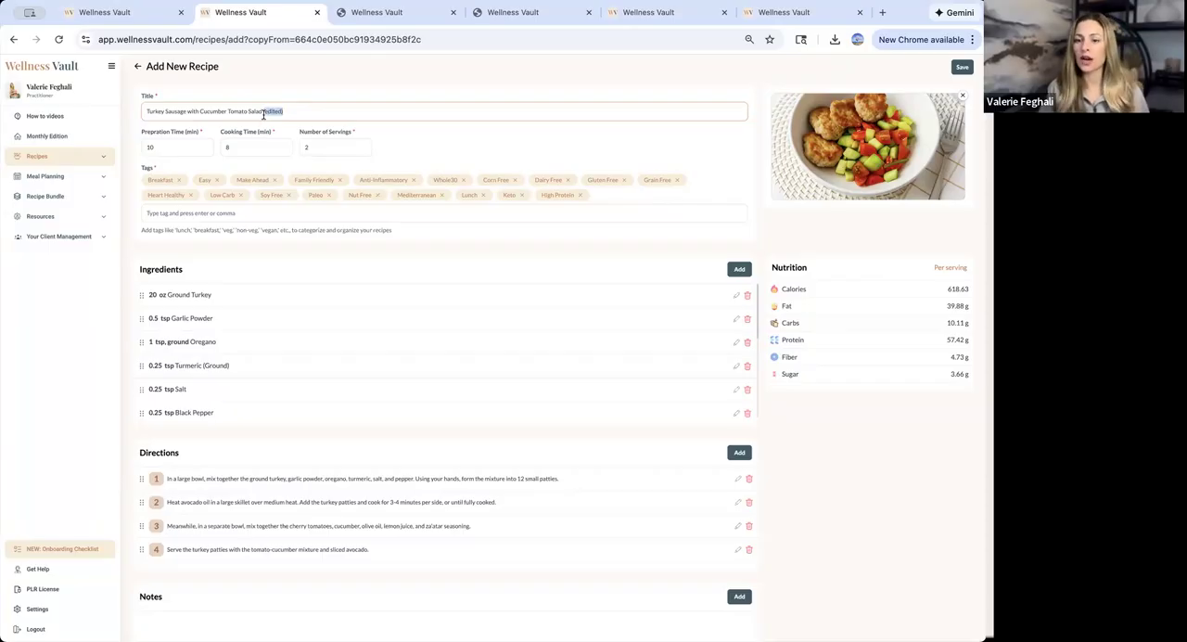
{"action": "left_click", "coordinate": [964, 68]}
{"action": "left_click", "coordinate": [518, 370]}
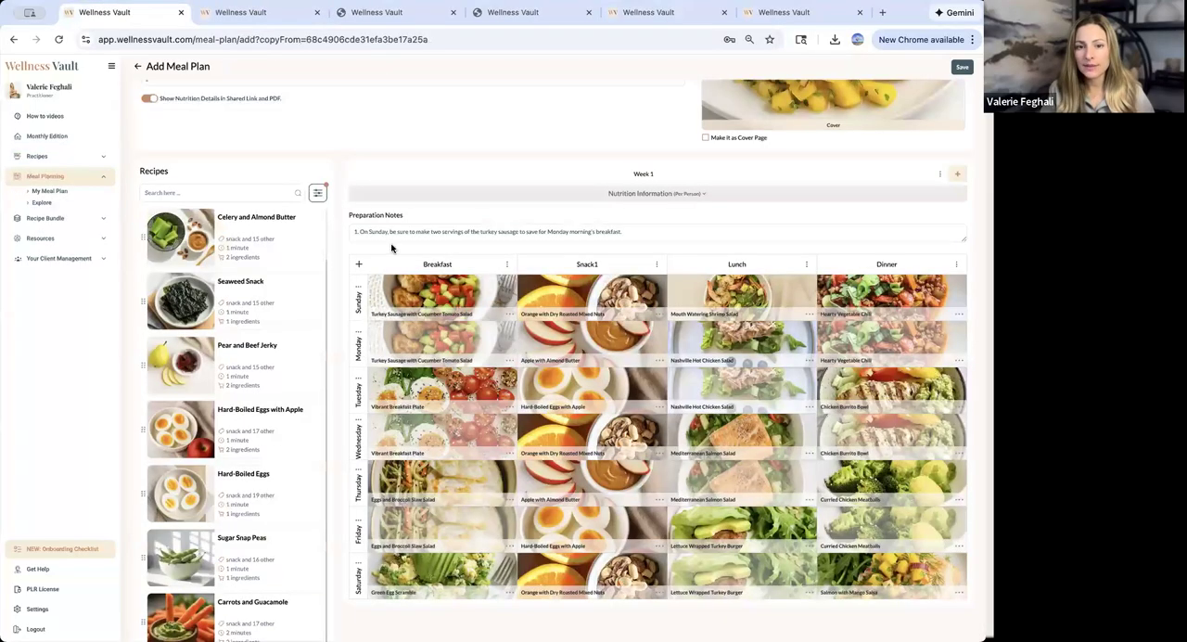
- Remove Turkey Sausage with Cucumber Tomato Salad from Sunday's breakfast and search the recipe list for "edit"
{"action": "left_click", "coordinate": [508, 316]}
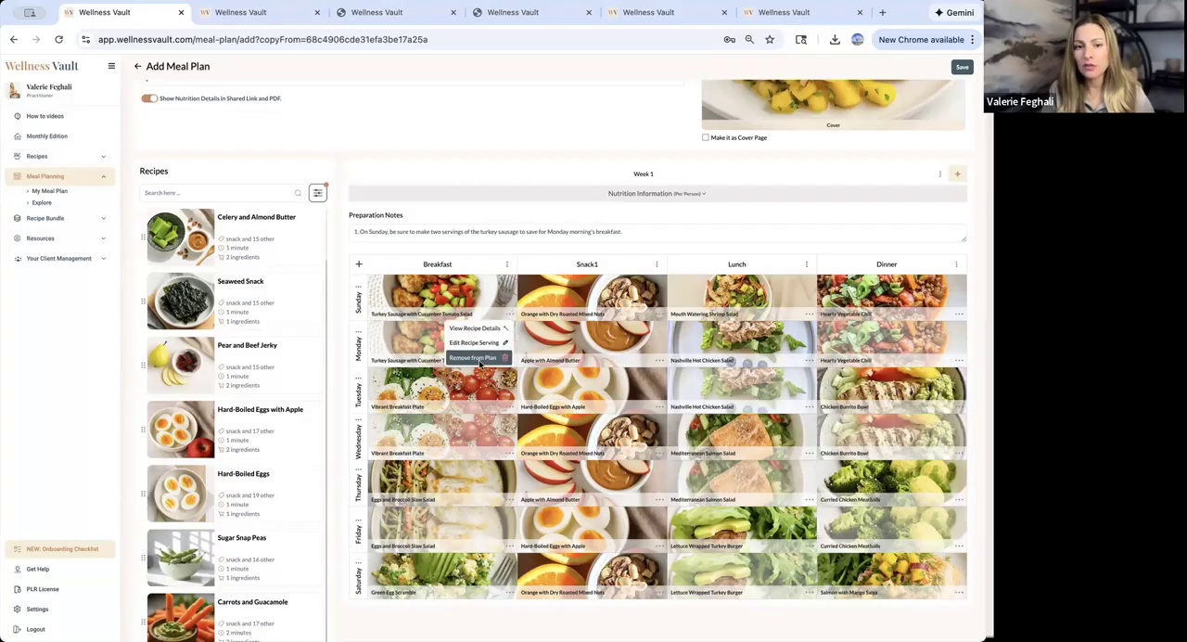
{"action": "left_click", "coordinate": [480, 359]}
{"action": "left_click", "coordinate": [229, 192]}
{"action": "type", "text": "thia"}
- Clear all required tags from the recipe filter and apply it
{"action": "left_click", "coordinate": [317, 192]}
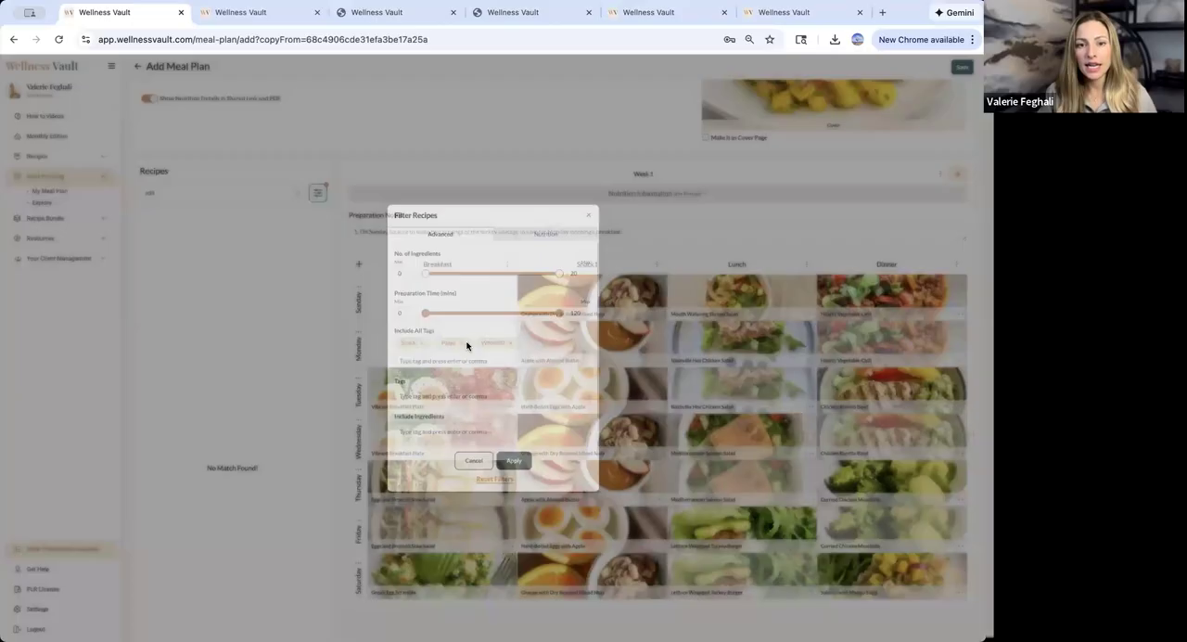
{"action": "left_click", "coordinate": [423, 346]}
{"action": "left_click", "coordinate": [422, 346]}
{"action": "left_click", "coordinate": [432, 345]}
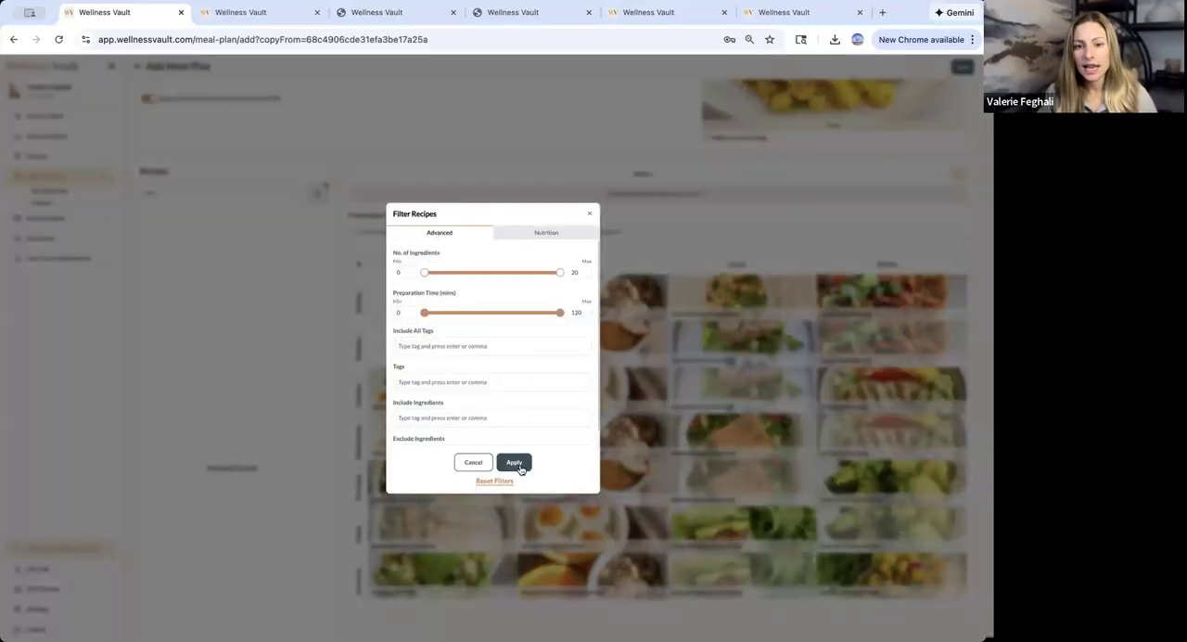
{"action": "left_click", "coordinate": [513, 461]}
- Search for "edited" and add Turkey Sausage with Cucumber Tomato Salad (edited) to Sunday Breakfast with 1 serving per meal and Leftover enabled
{"action": "left_click", "coordinate": [220, 192]}
{"action": "type", "text": "edited"}
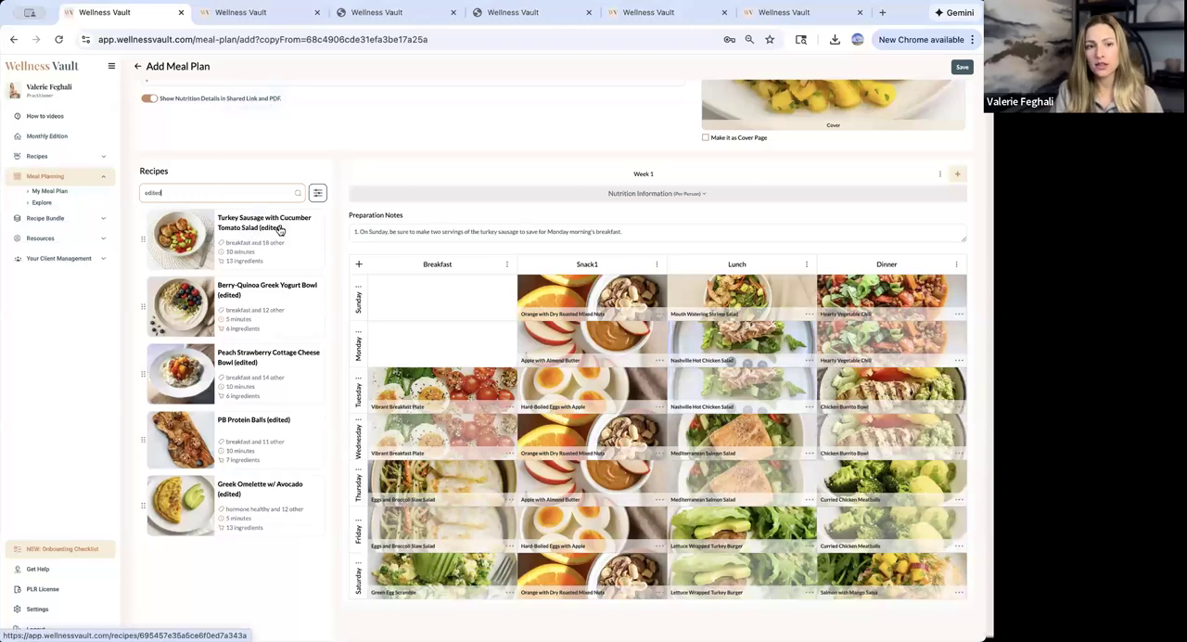
{"action": "left_click_drag", "start_coordinate": [278, 227], "coordinate": [405, 294]}
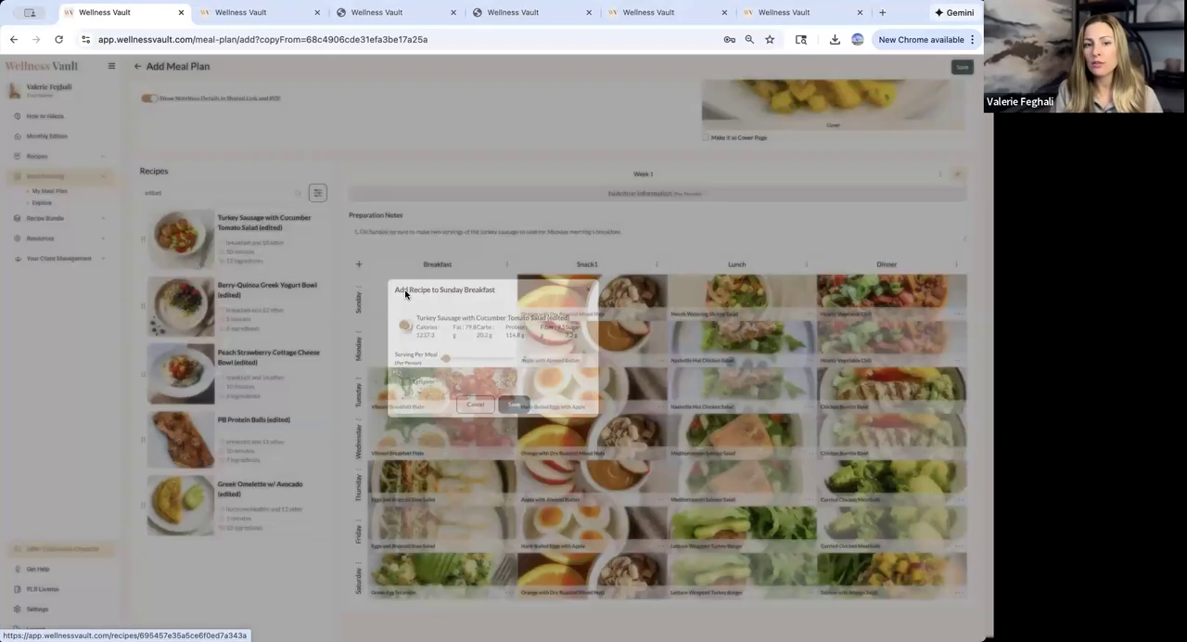
{"action": "left_click", "coordinate": [531, 357]}
{"action": "key", "text": "BackSpace"}
{"action": "type", "text": "1"}
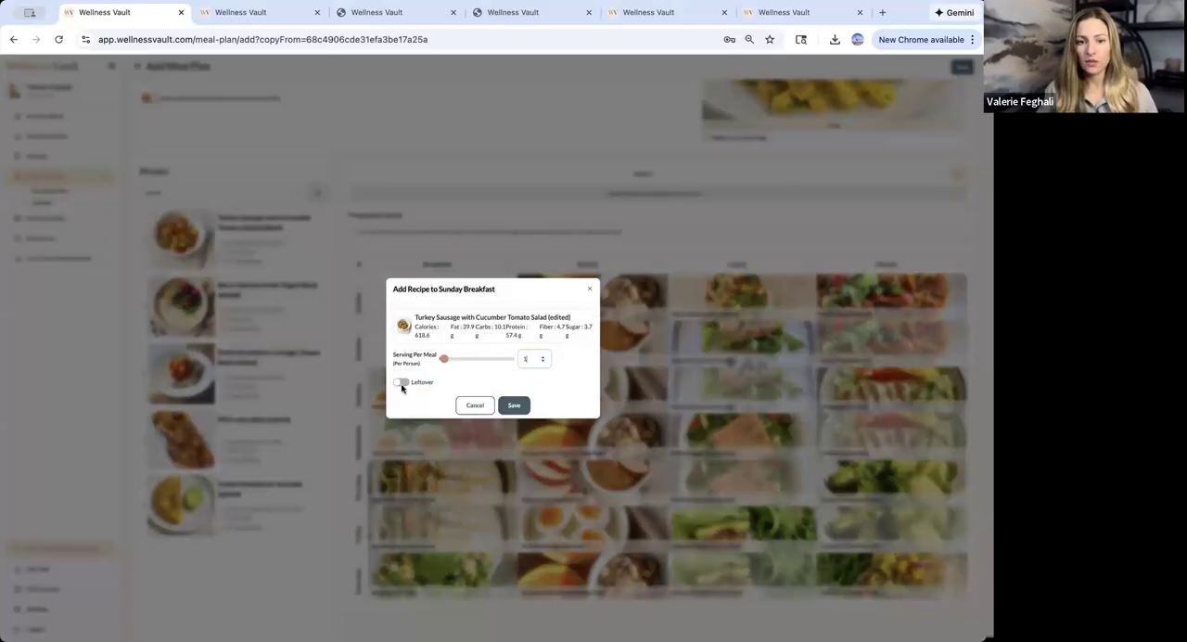
{"action": "left_click", "coordinate": [400, 383]}
{"action": "left_click", "coordinate": [505, 404]}
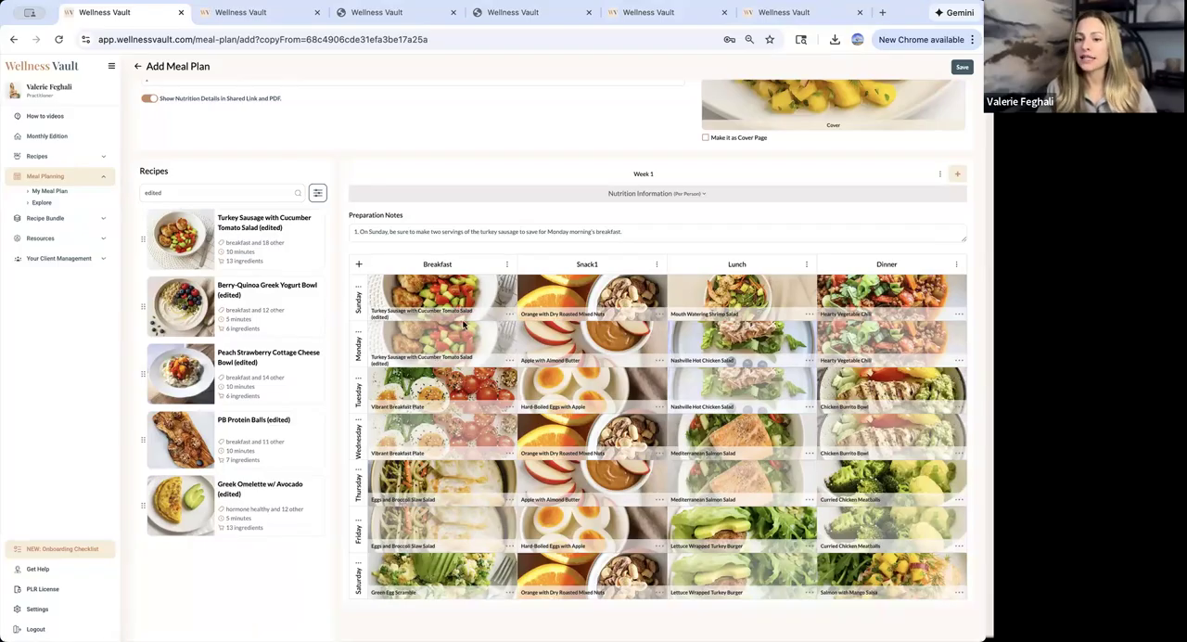
- Expand Week 1's nutrition information and examine the daily per-person values against the planned meals
{"action": "scroll", "coordinate": [464, 324], "scroll_direction": "up", "scroll_amount": 3}
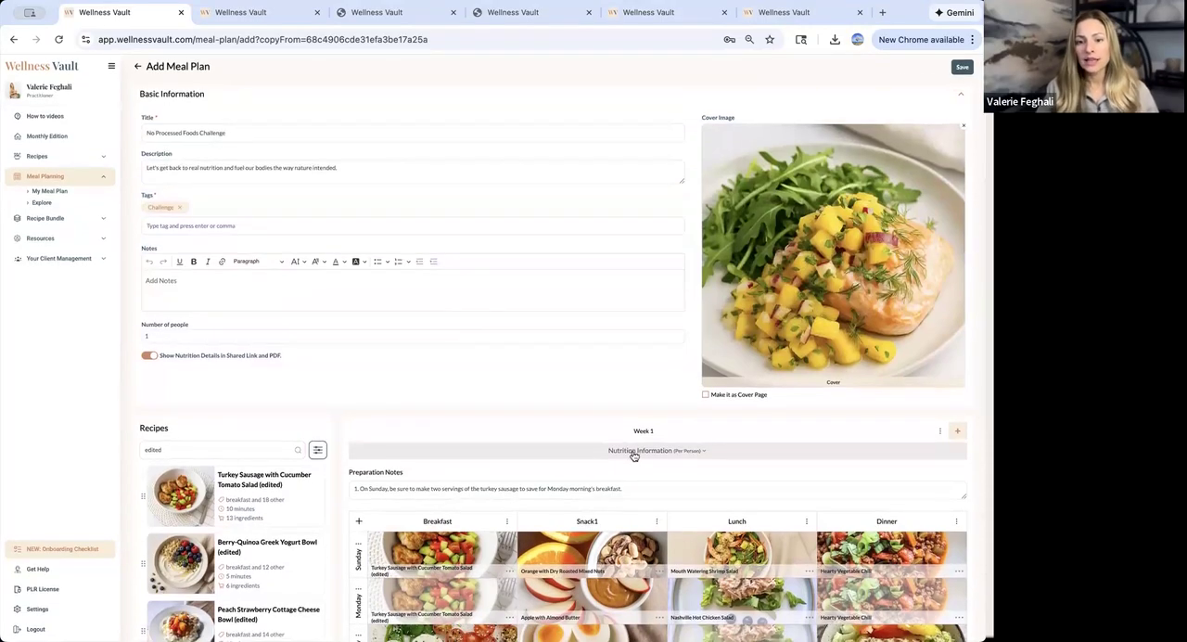
{"action": "left_click", "coordinate": [633, 452]}
{"action": "scroll", "coordinate": [387, 402], "scroll_direction": "down", "scroll_amount": 2}
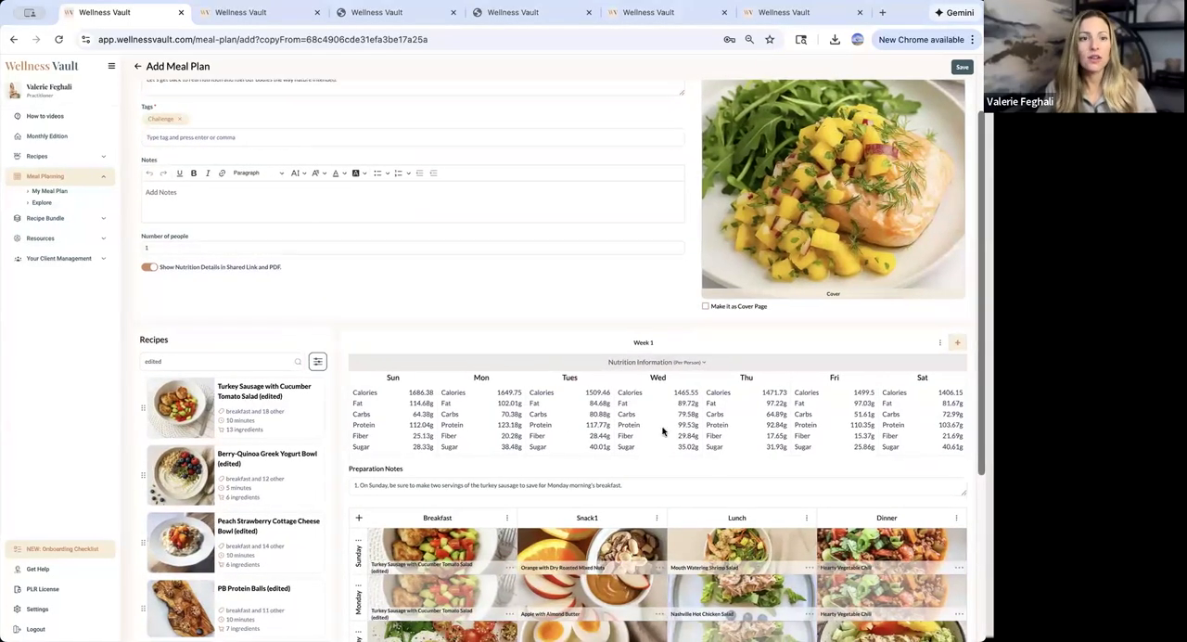
{"action": "scroll", "coordinate": [662, 431], "scroll_direction": "up", "scroll_amount": 1}
{"action": "scroll", "coordinate": [663, 430], "scroll_direction": "down", "scroll_amount": 5}
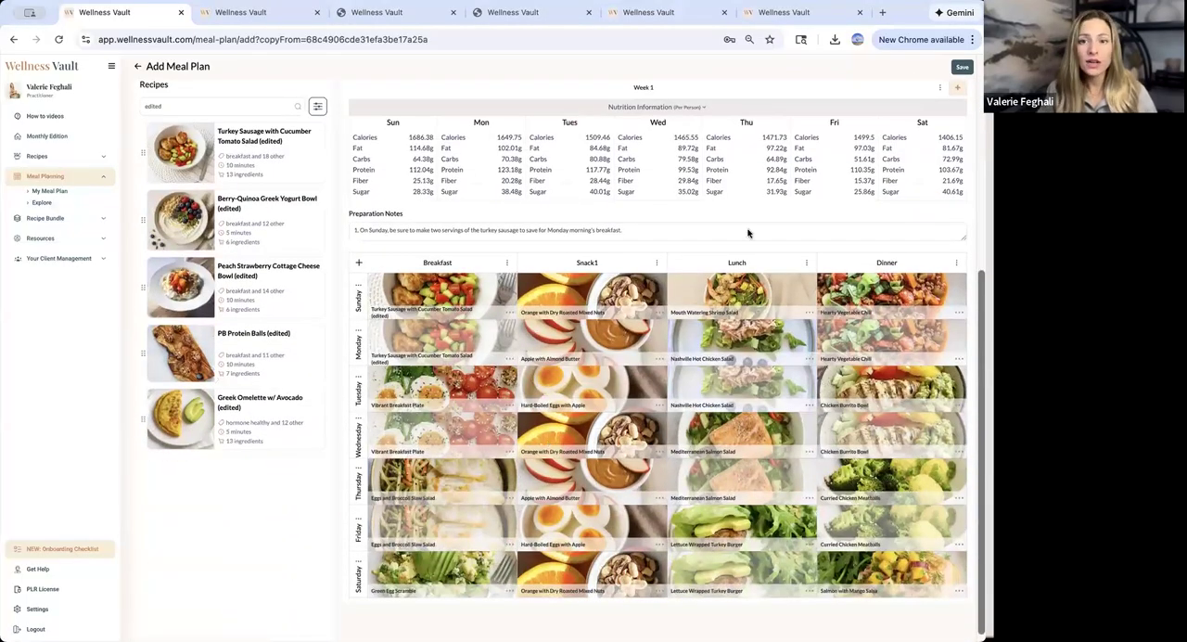
{"action": "scroll", "coordinate": [645, 436], "scroll_direction": "down", "scroll_amount": 1}
{"action": "scroll", "coordinate": [645, 436], "scroll_direction": "up", "scroll_amount": 6}
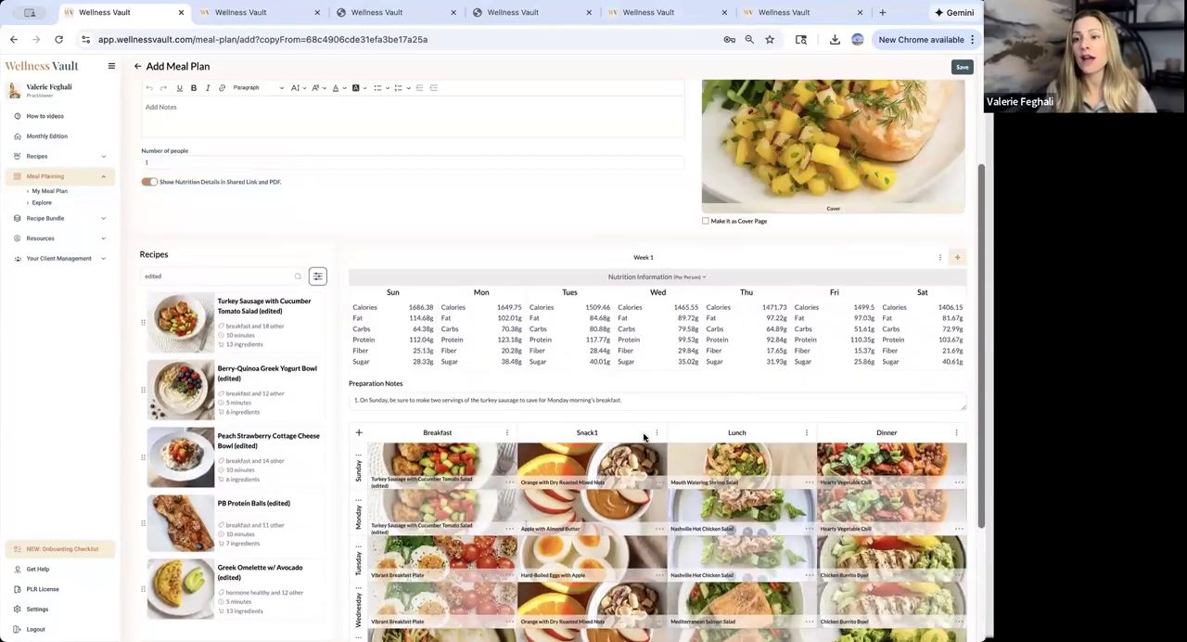
- Save the customized meal plan and open No Processed Foods Challenge from the My Meal Plan list
{"action": "left_click", "coordinate": [961, 68]}
{"action": "left_click", "coordinate": [515, 368]}
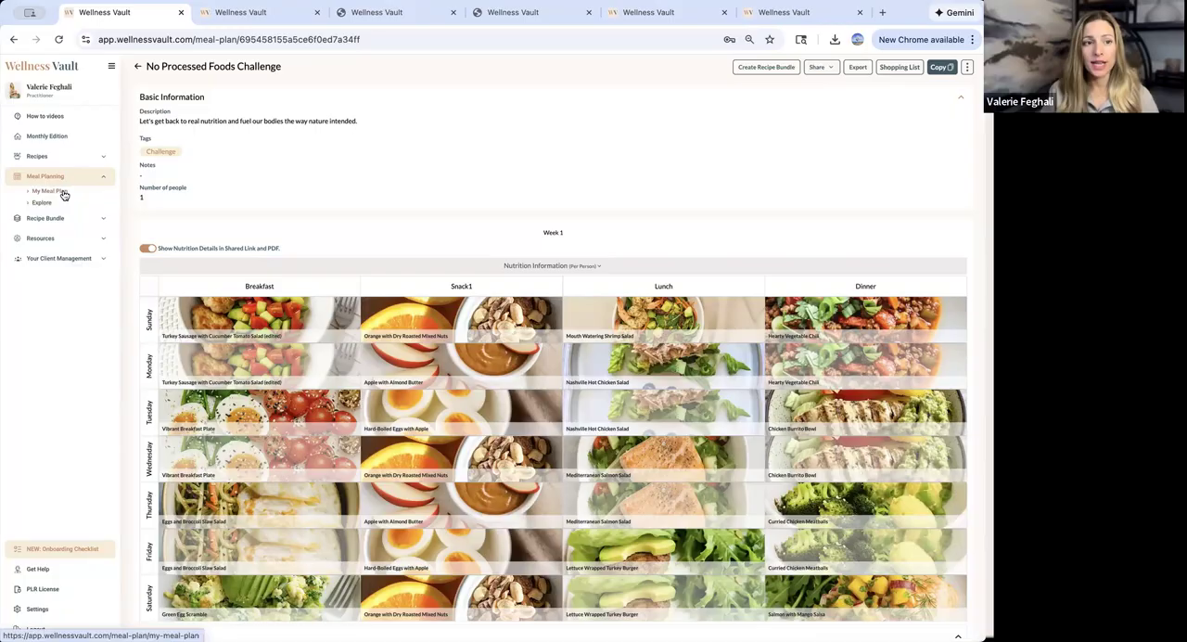
{"action": "left_click", "coordinate": [63, 193]}
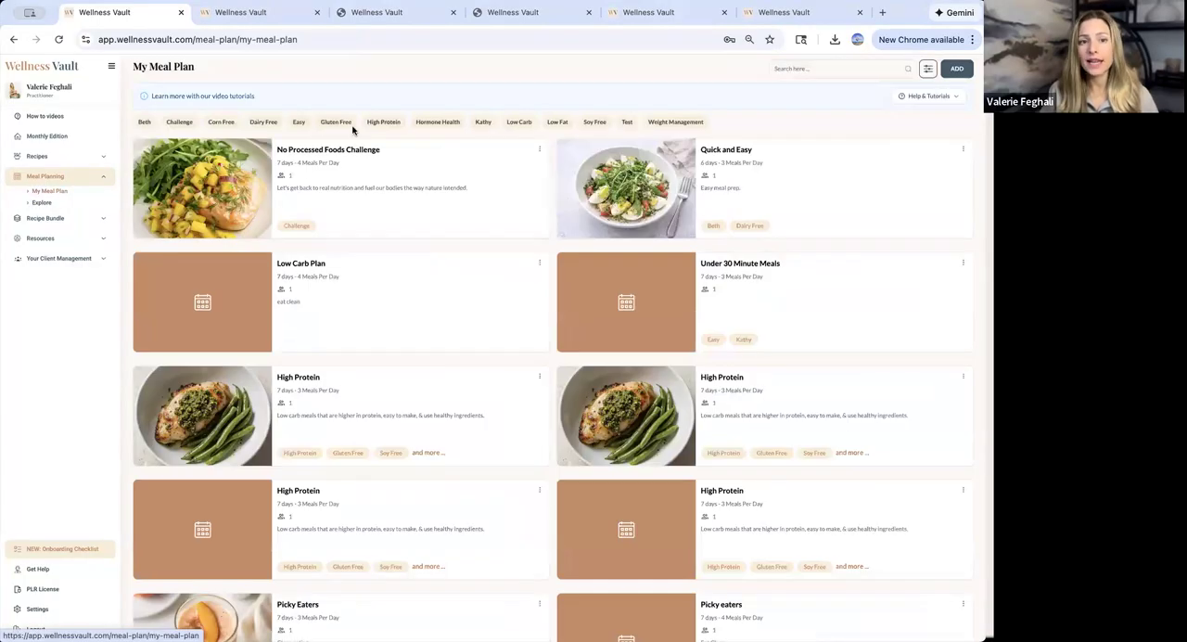
{"action": "left_click", "coordinate": [300, 163]}
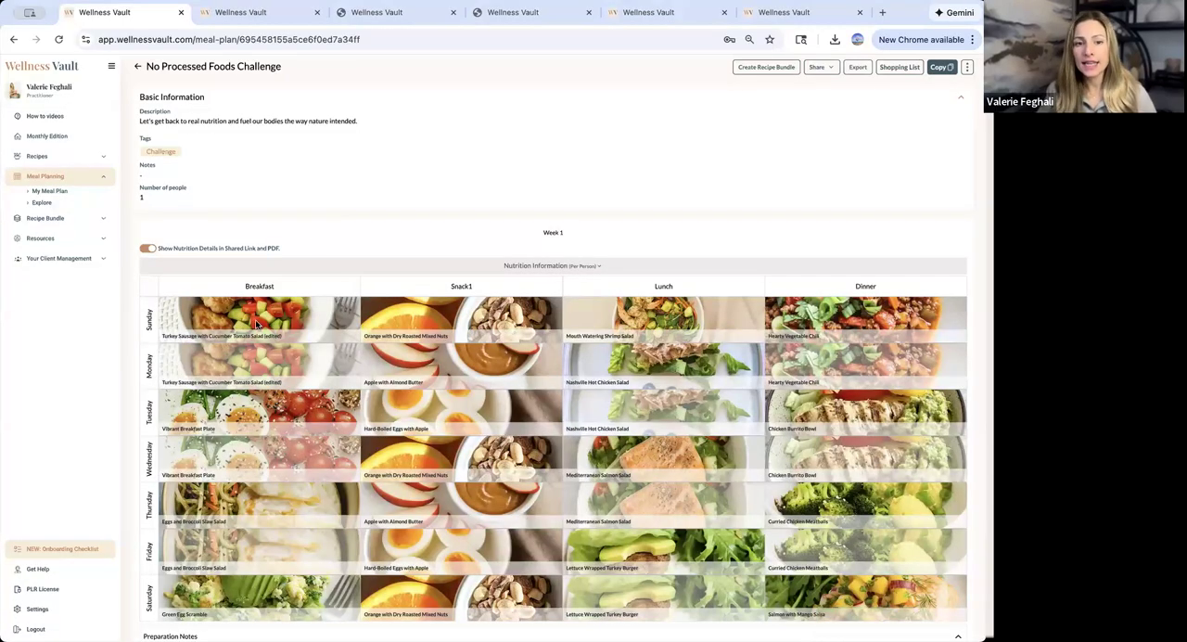
- Check the ingredients and servings of Sunday's edited breakfast recipe in the saved plan, then close its details
{"action": "left_click", "coordinate": [258, 323]}
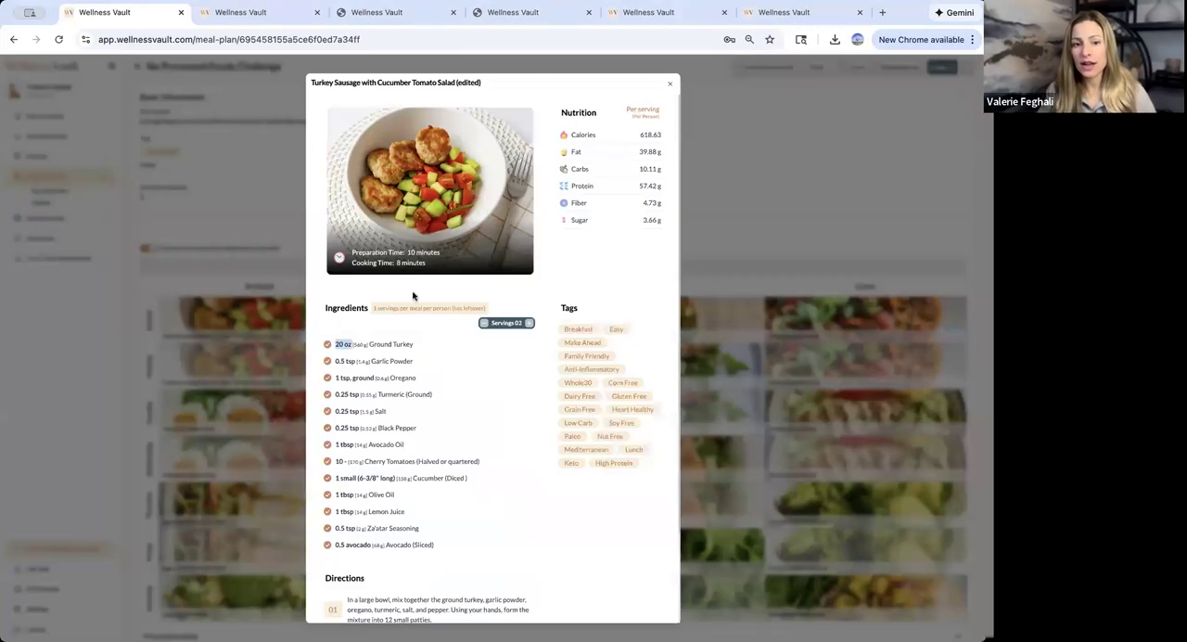
{"action": "left_click", "coordinate": [669, 84]}
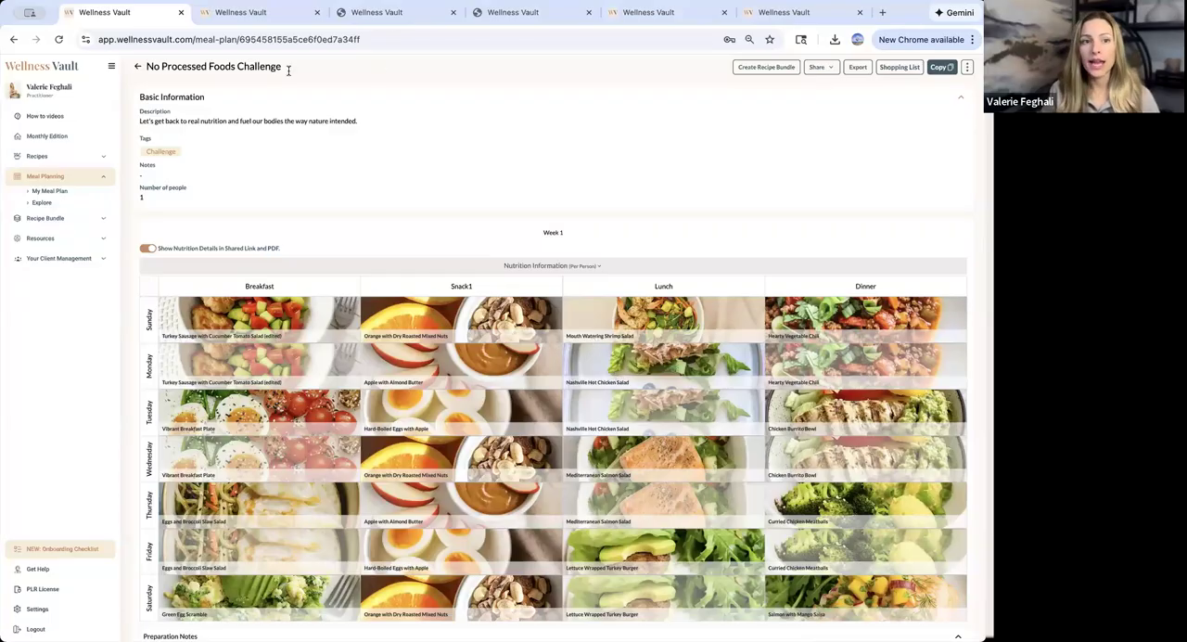
{"action": "left_click_drag", "start_coordinate": [150, 68], "coordinate": [293, 74]}
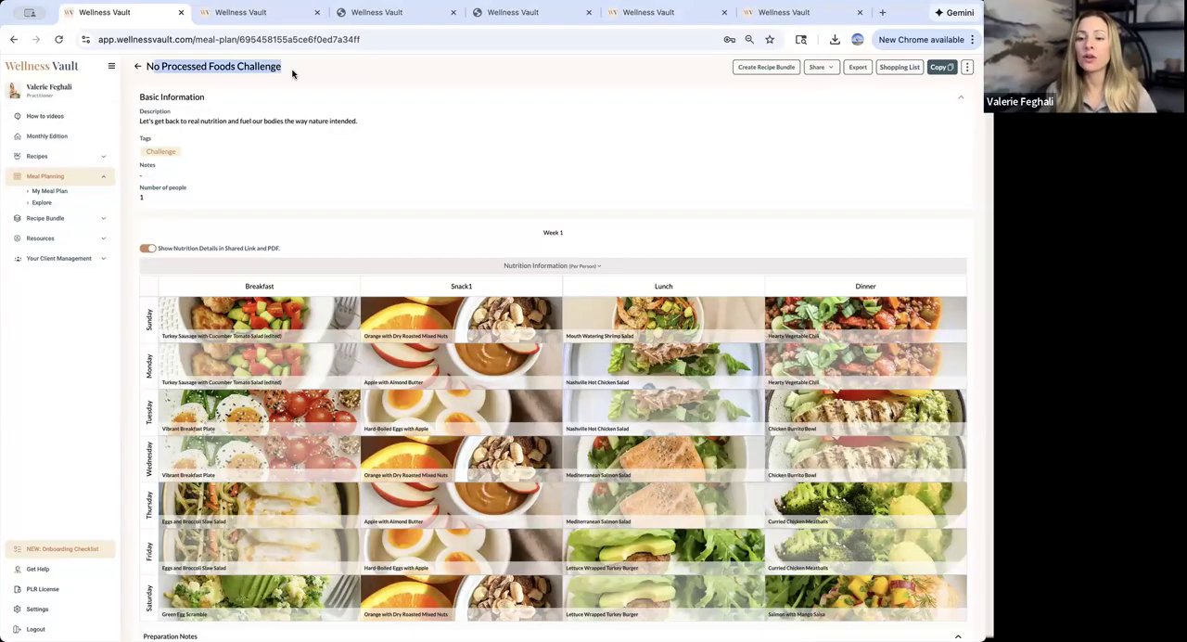
{"action": "left_click", "coordinate": [292, 73]}
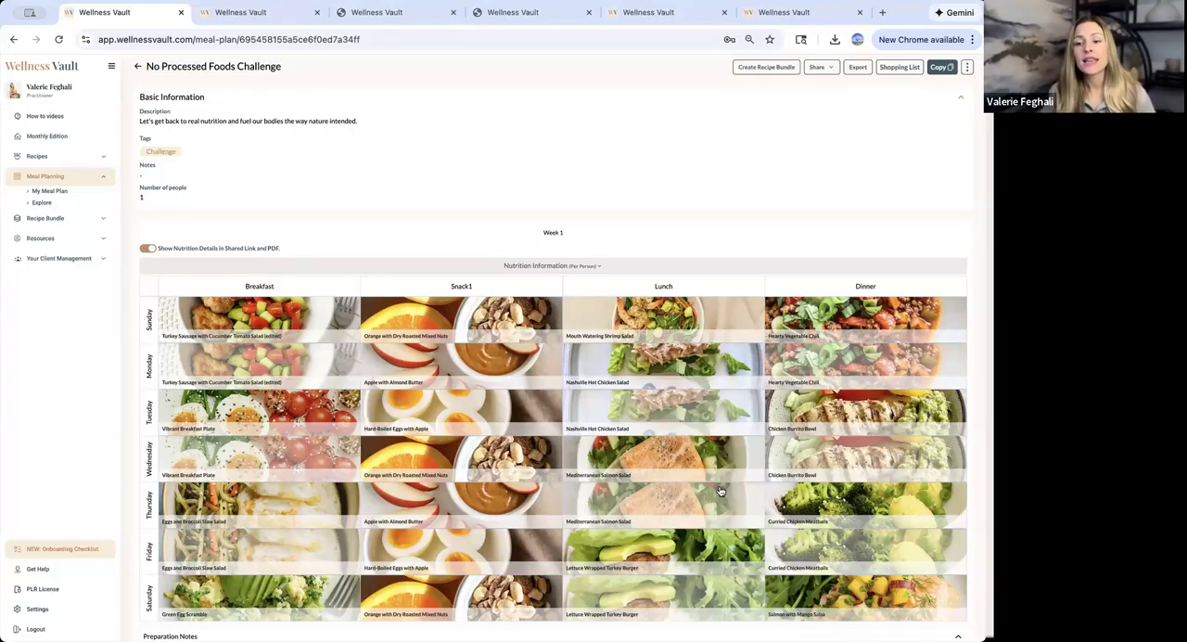
- Share No Processed Foods Challenge via link, copy the link and allow exports for anyone who has it
{"action": "left_click", "coordinate": [824, 69]}
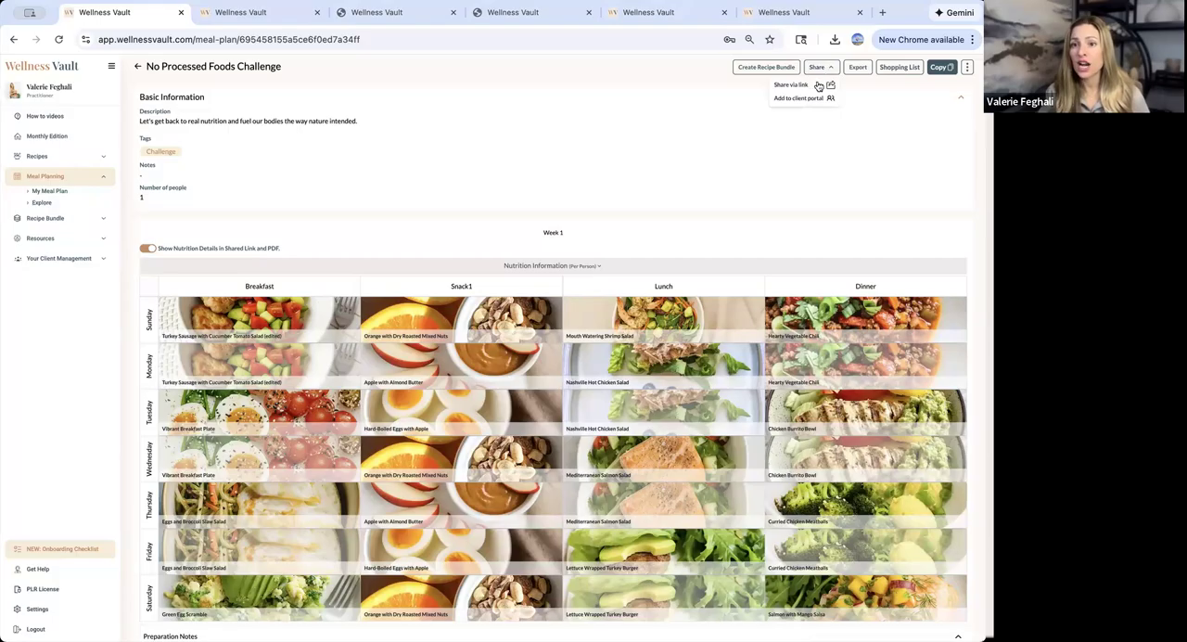
{"action": "left_click", "coordinate": [803, 85]}
{"action": "left_click", "coordinate": [588, 343]}
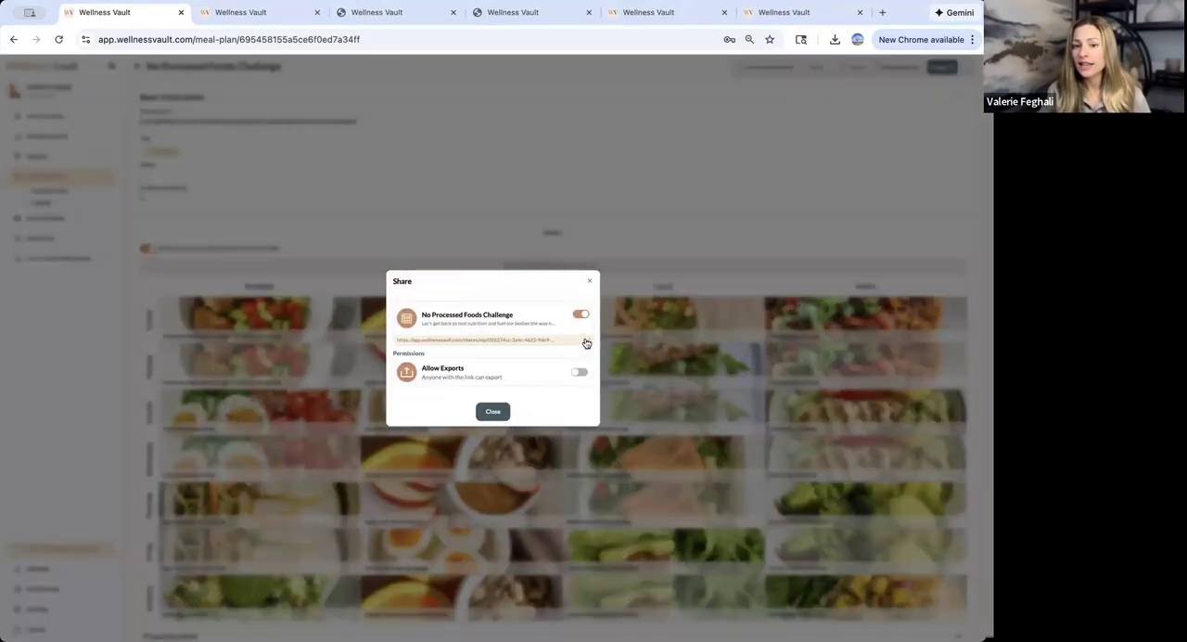
{"action": "left_click", "coordinate": [586, 342]}
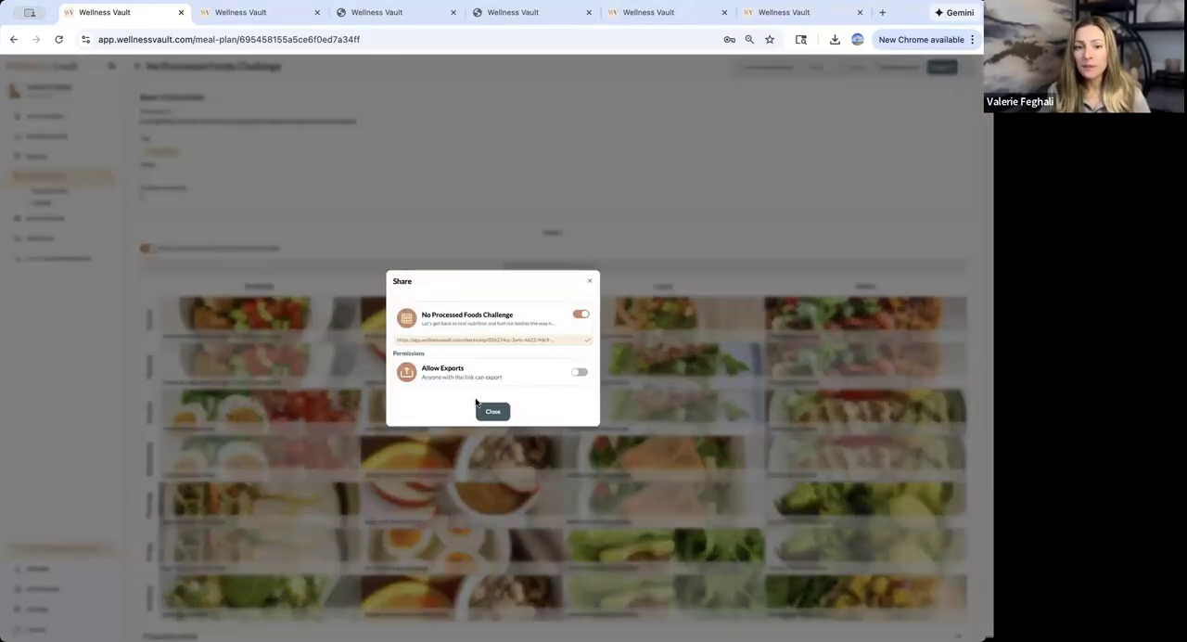
{"action": "left_click", "coordinate": [577, 374]}
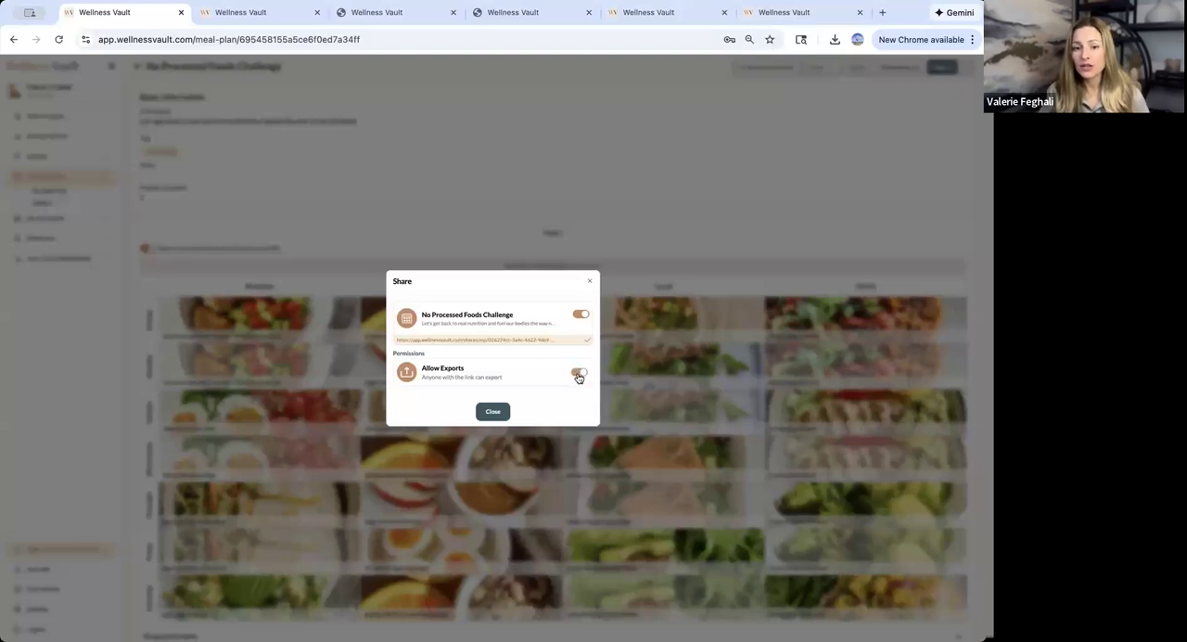
- Open the copied meal plan share link in a new browser tab
{"action": "left_click", "coordinate": [882, 12]}
{"action": "key", "text": "ctrl+v"}
{"action": "key", "text": "Return"}
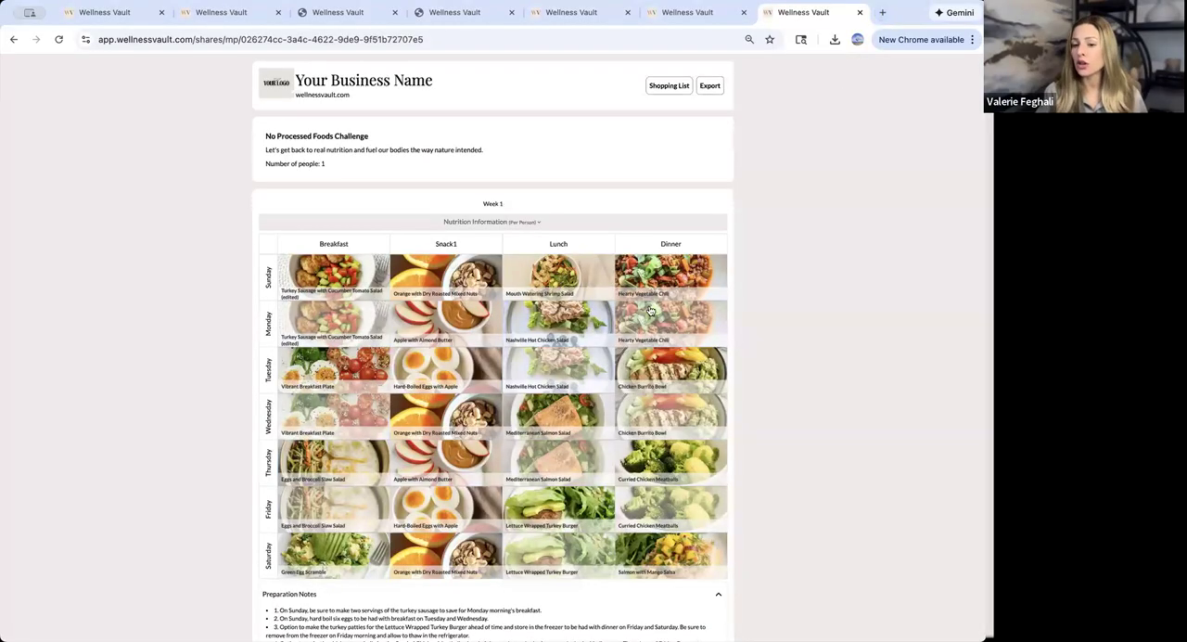
- Expand the shared plan's nutrition information and examine the serving details of Monday's leftover breakfast recipe
{"action": "left_click", "coordinate": [530, 226]}
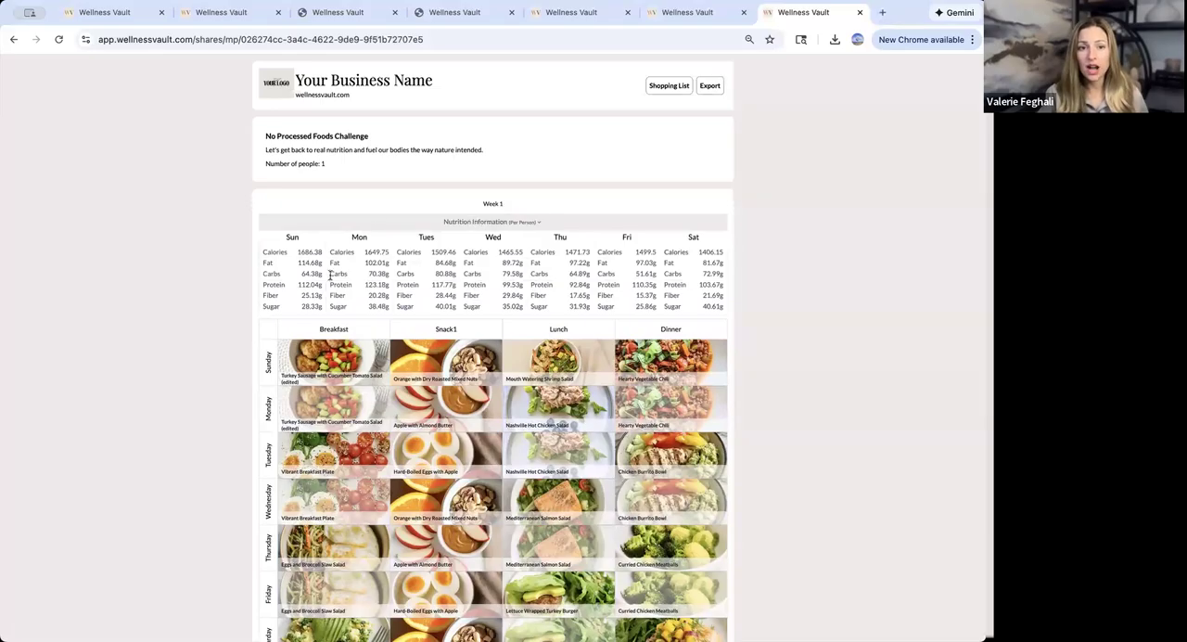
{"action": "scroll", "coordinate": [732, 315], "scroll_direction": "down", "scroll_amount": 2}
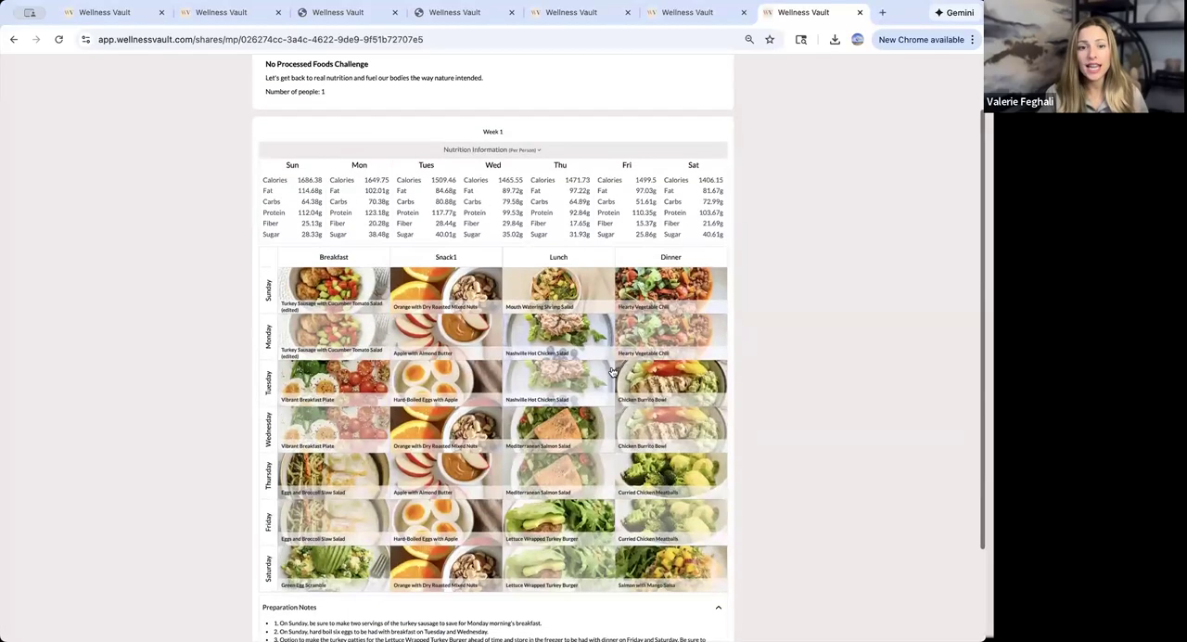
{"action": "left_click", "coordinate": [339, 344]}
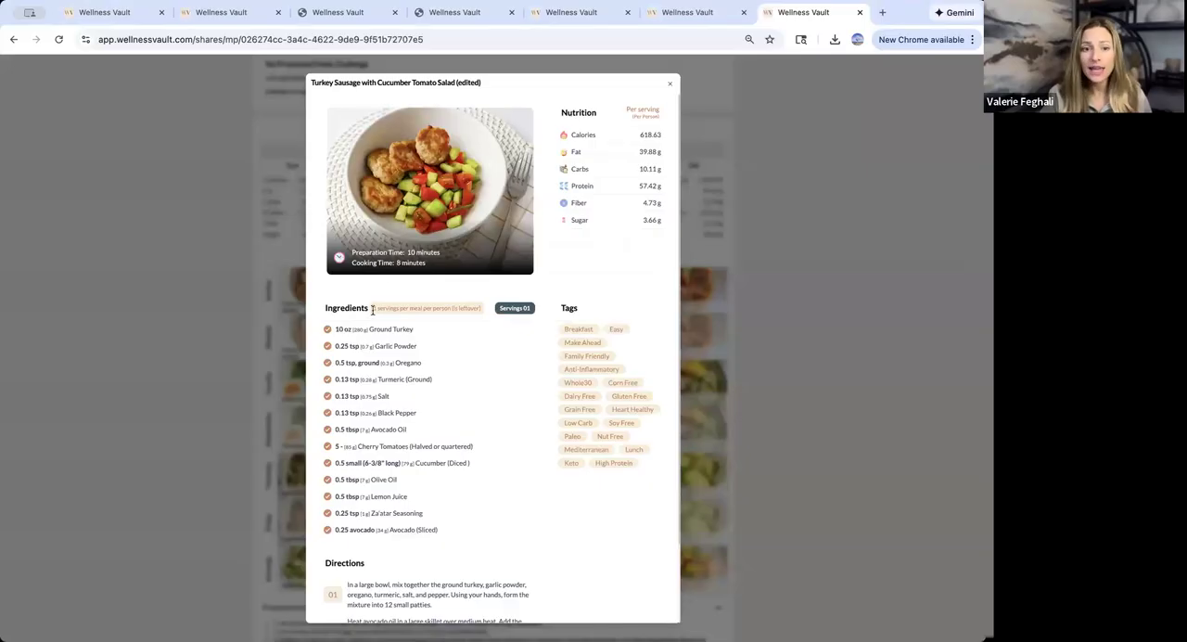
{"action": "left_click_drag", "start_coordinate": [369, 310], "coordinate": [435, 308]}
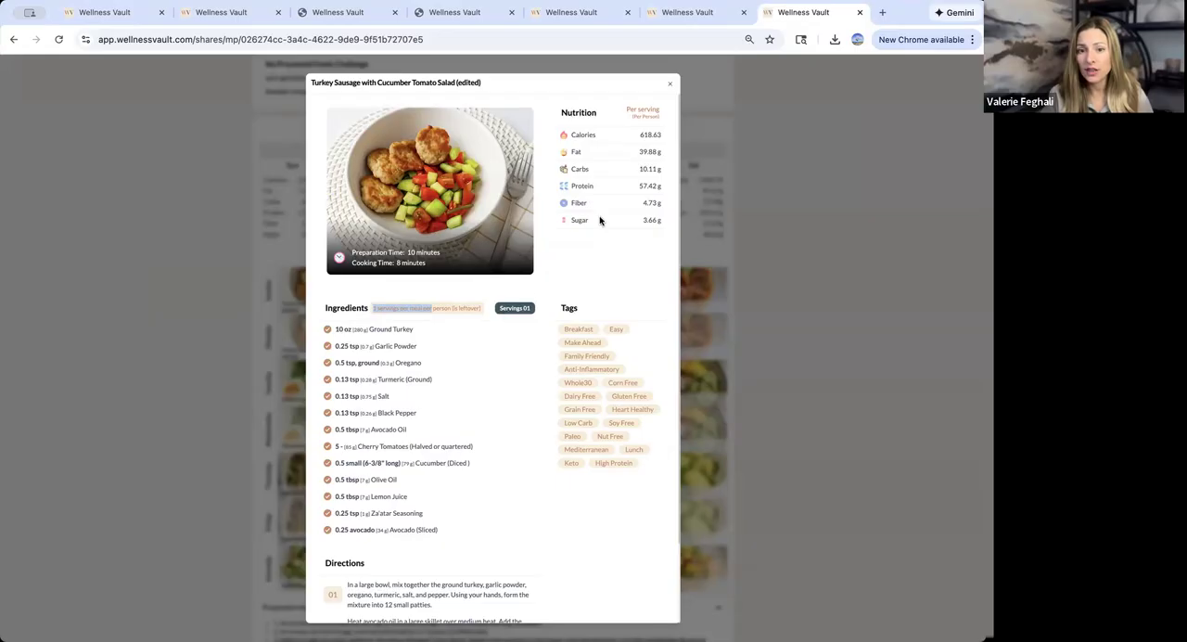
- Close Monday's recipe and examine the servings note and ingredient amounts of Sunday's edited breakfast recipe in the shared plan, then close it
{"action": "left_click", "coordinate": [670, 89]}
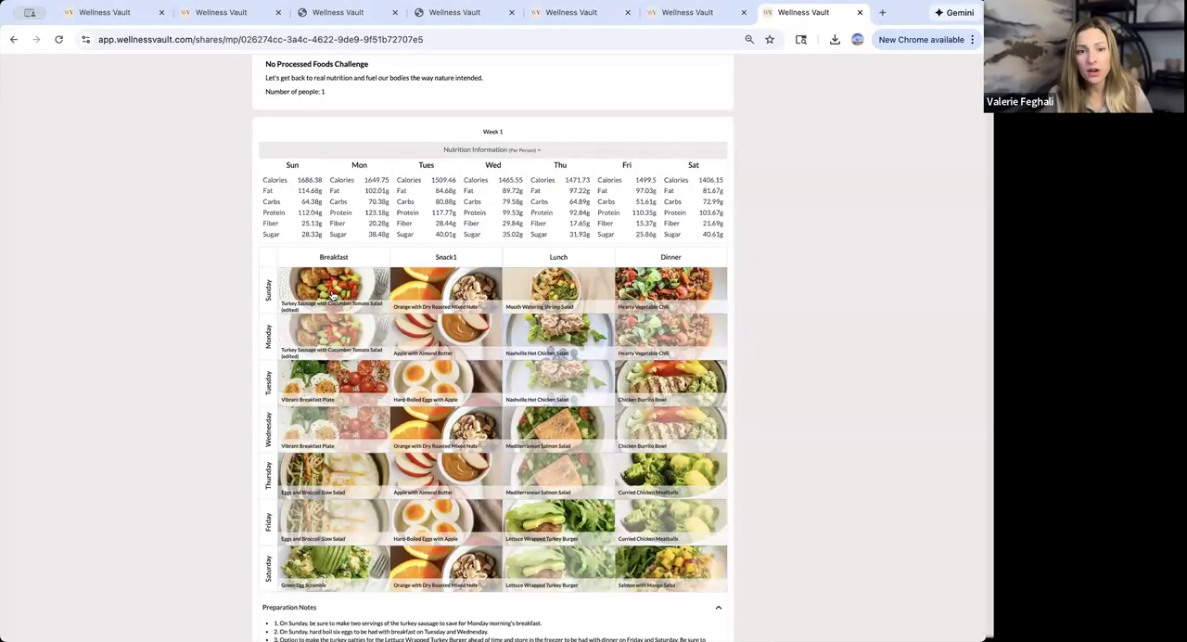
{"action": "left_click", "coordinate": [320, 289]}
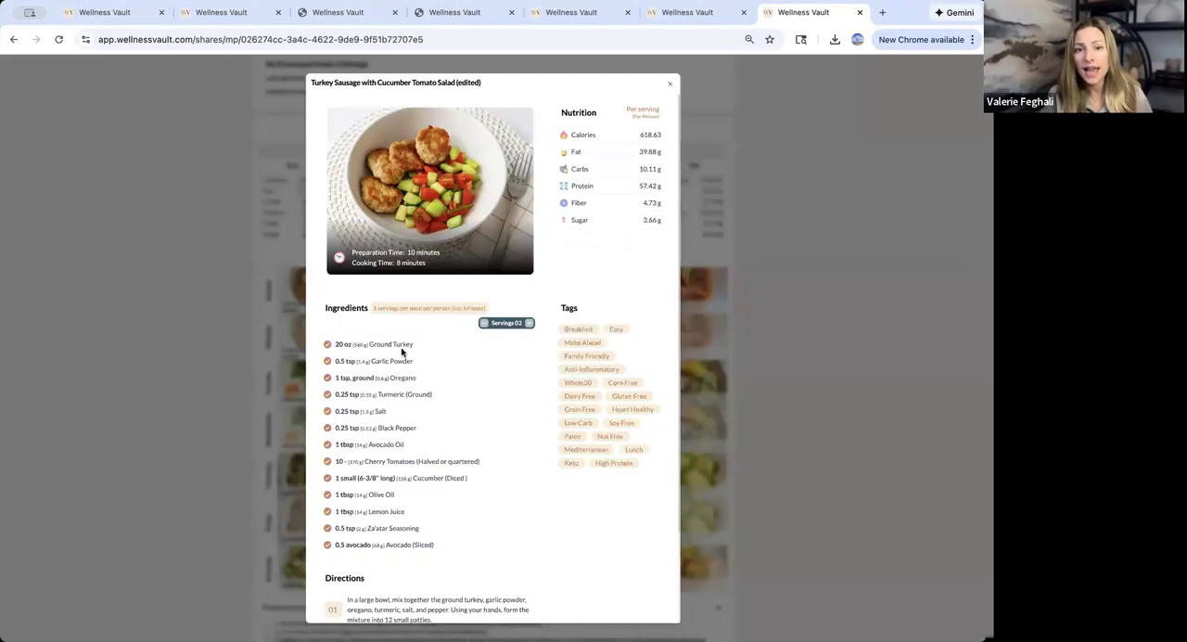
{"action": "left_click_drag", "start_coordinate": [373, 310], "coordinate": [490, 310]}
{"action": "left_click", "coordinate": [492, 312]}
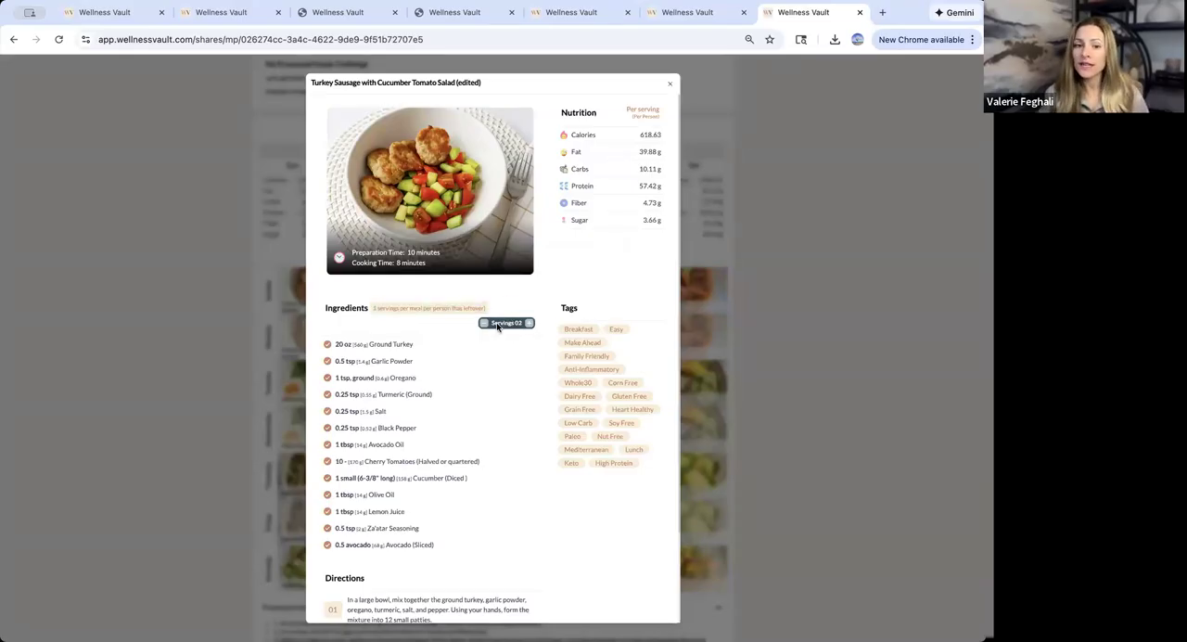
{"action": "left_click_drag", "start_coordinate": [447, 553], "coordinate": [317, 343]}
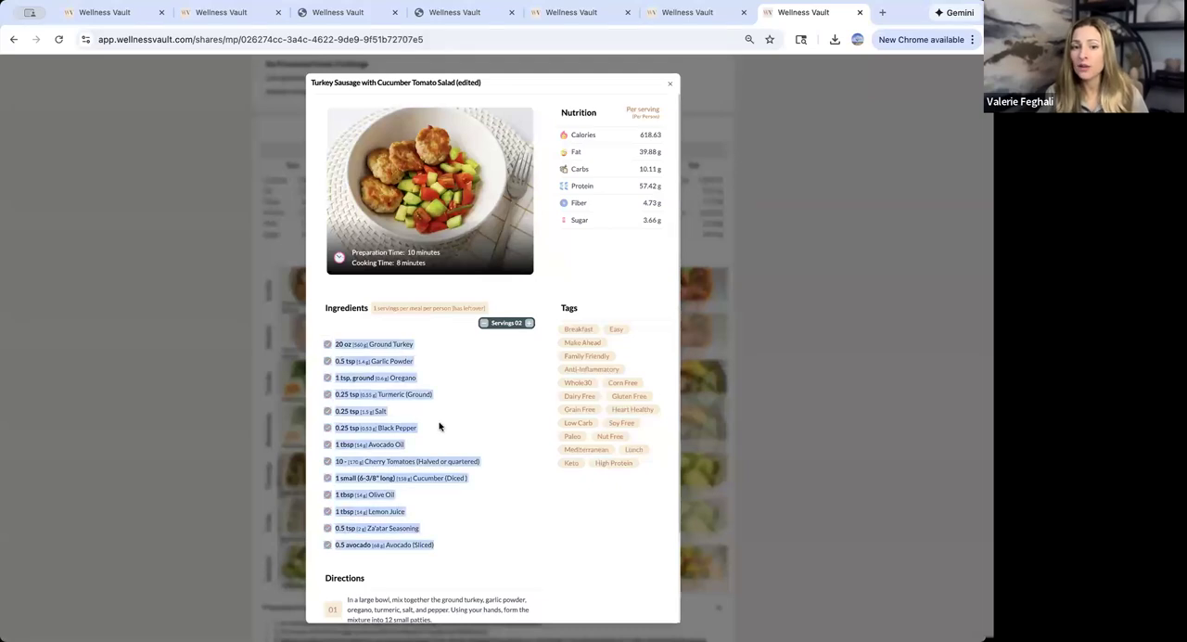
{"action": "left_click", "coordinate": [441, 427]}
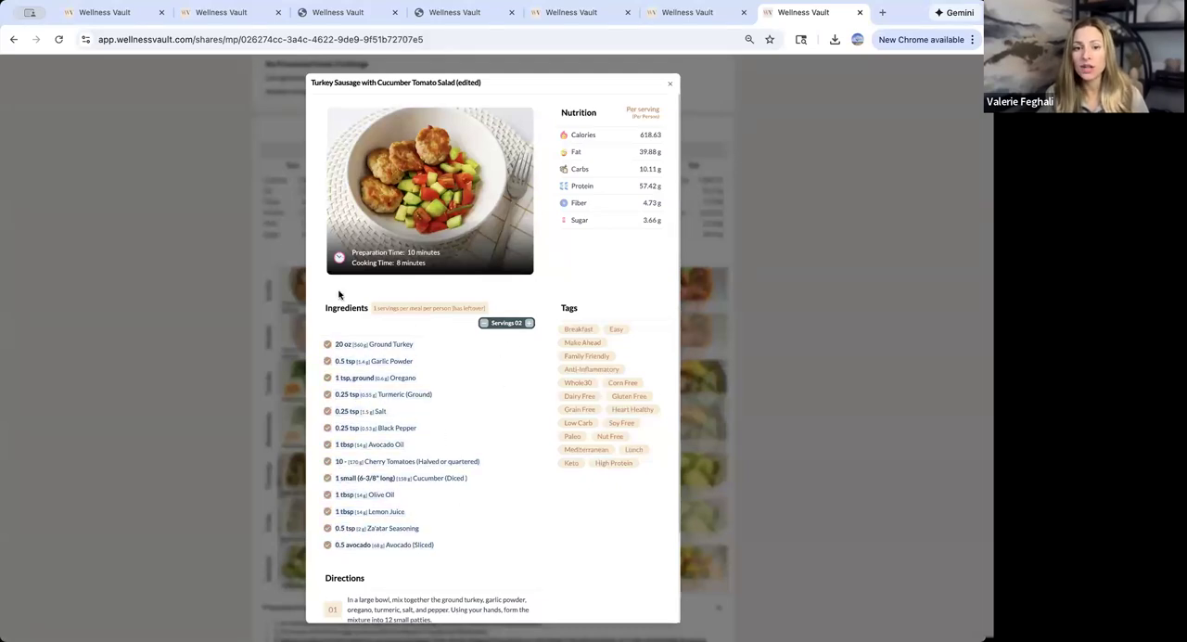
{"action": "left_click_drag", "start_coordinate": [373, 309], "coordinate": [402, 306]}
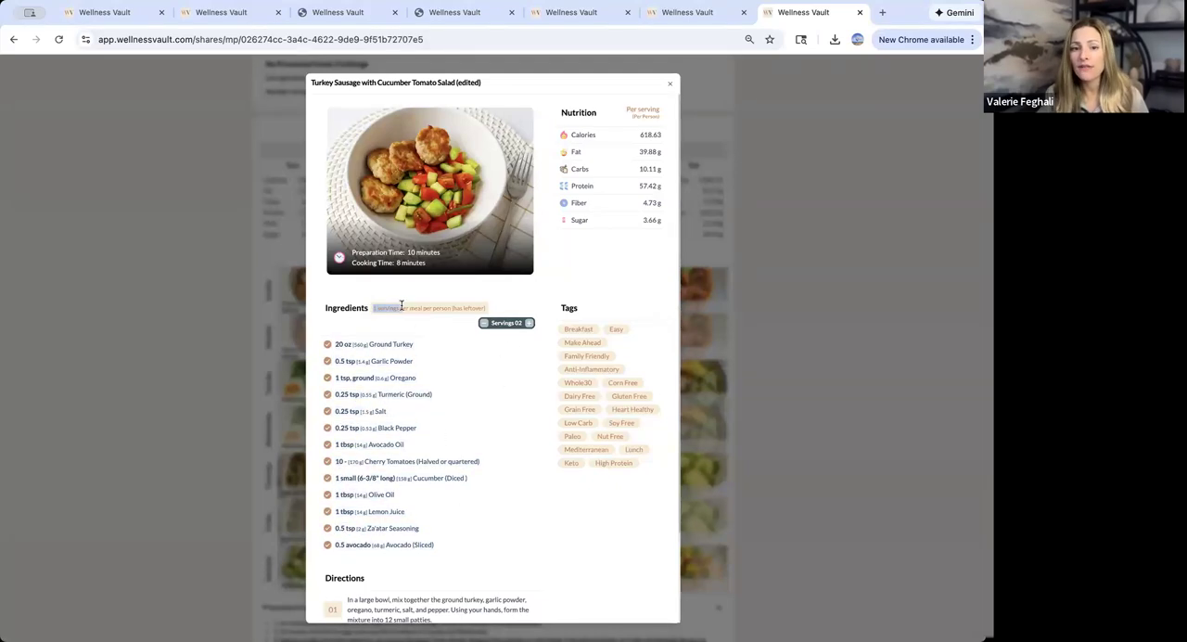
{"action": "left_click", "coordinate": [671, 86]}
- Review the preparation notes below the weekly table in the shared meal plan
{"action": "scroll", "coordinate": [268, 499], "scroll_direction": "down", "scroll_amount": 3}
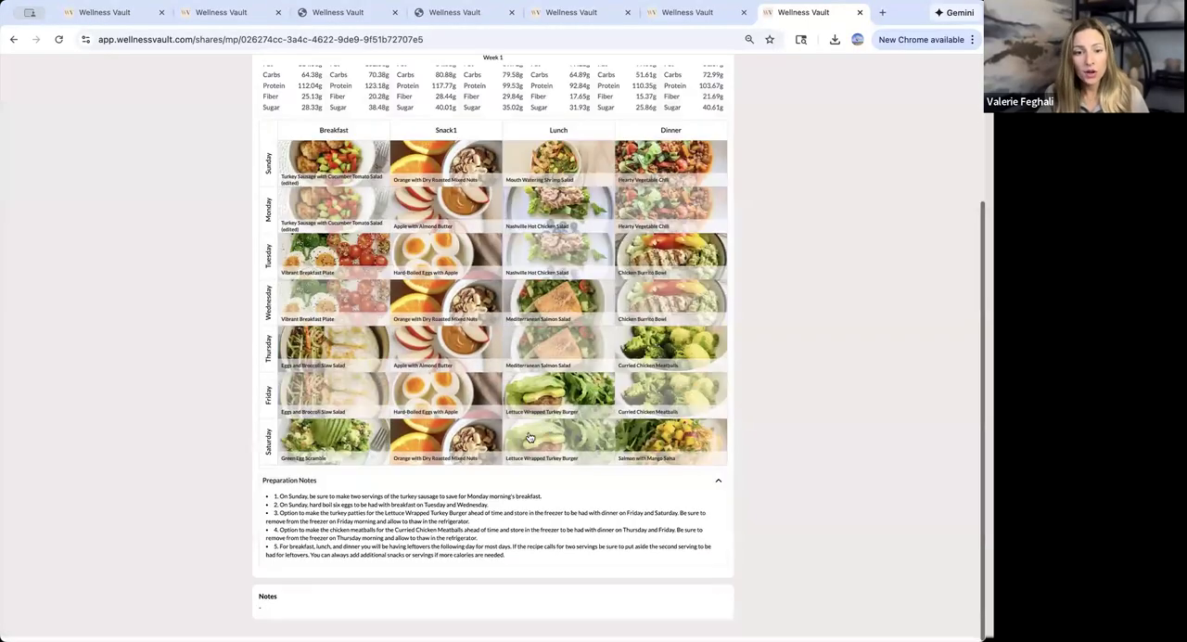
{"action": "left_click_drag", "start_coordinate": [403, 566], "coordinate": [471, 575]}
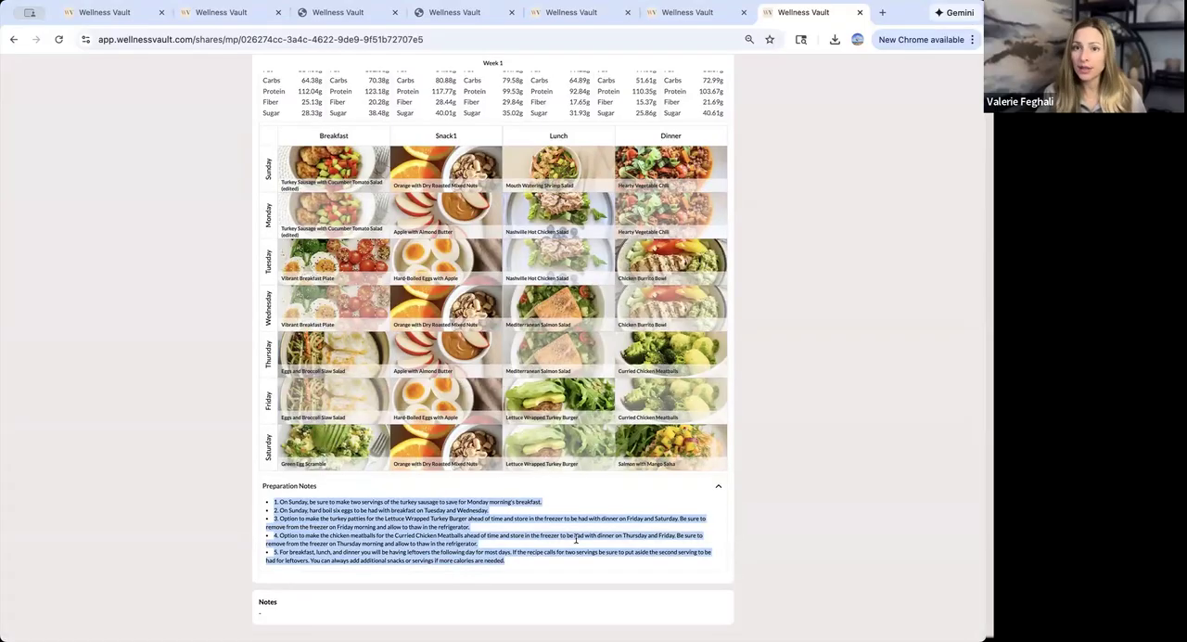
{"action": "left_click", "coordinate": [540, 551]}
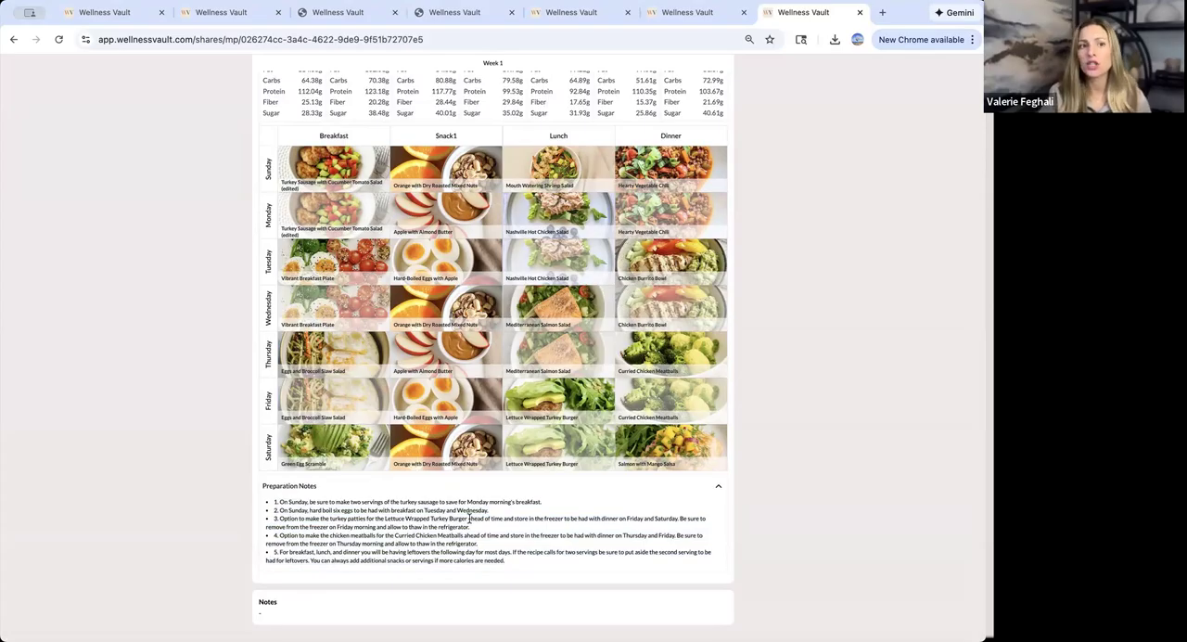
- Return to the saved No Processed Foods Challenge plan, start a copy of it and examine its editable preparation notes
{"action": "left_click", "coordinate": [211, 13]}
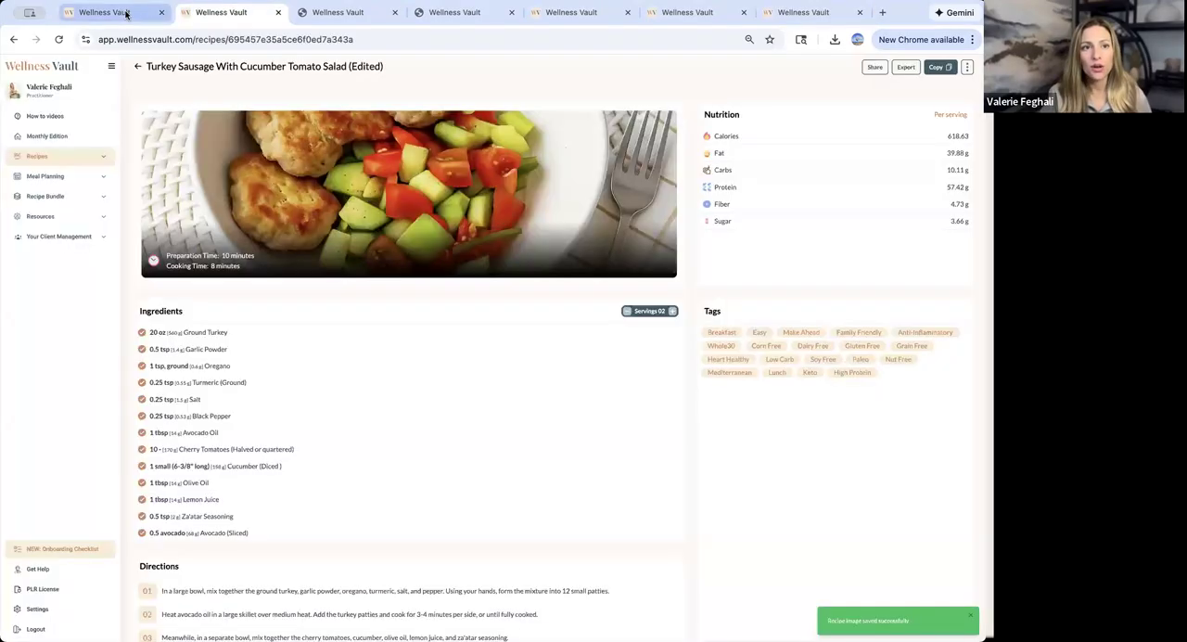
{"action": "left_click", "coordinate": [127, 13]}
{"action": "left_click", "coordinate": [589, 280]}
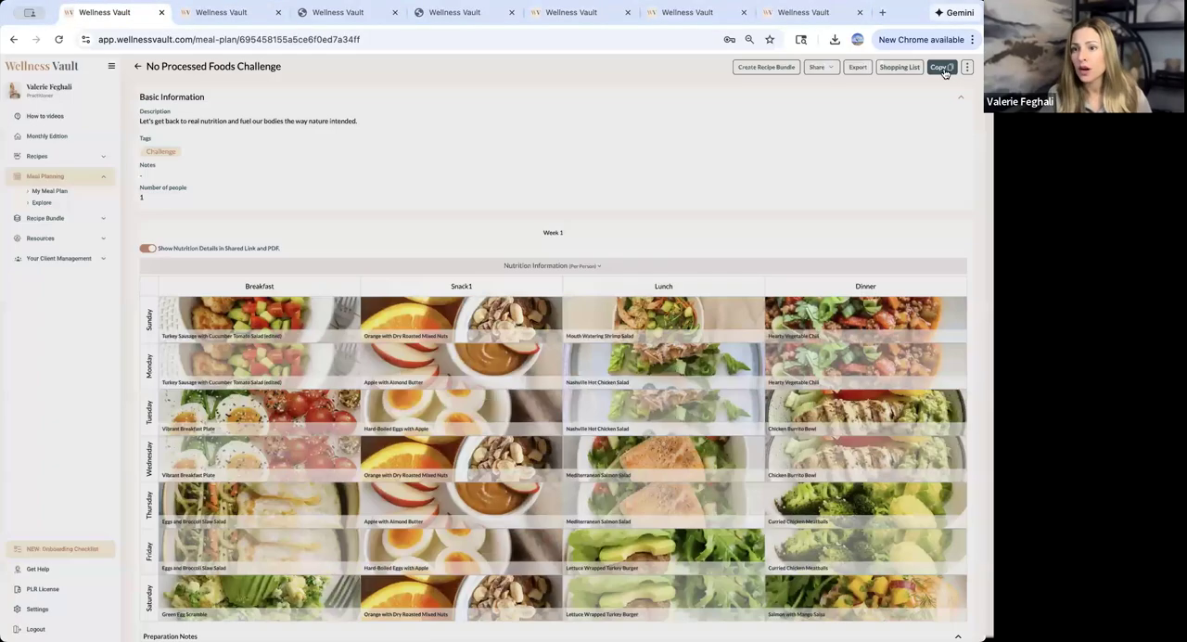
{"action": "left_click", "coordinate": [942, 68]}
{"action": "scroll", "coordinate": [541, 268], "scroll_direction": "down", "scroll_amount": 5}
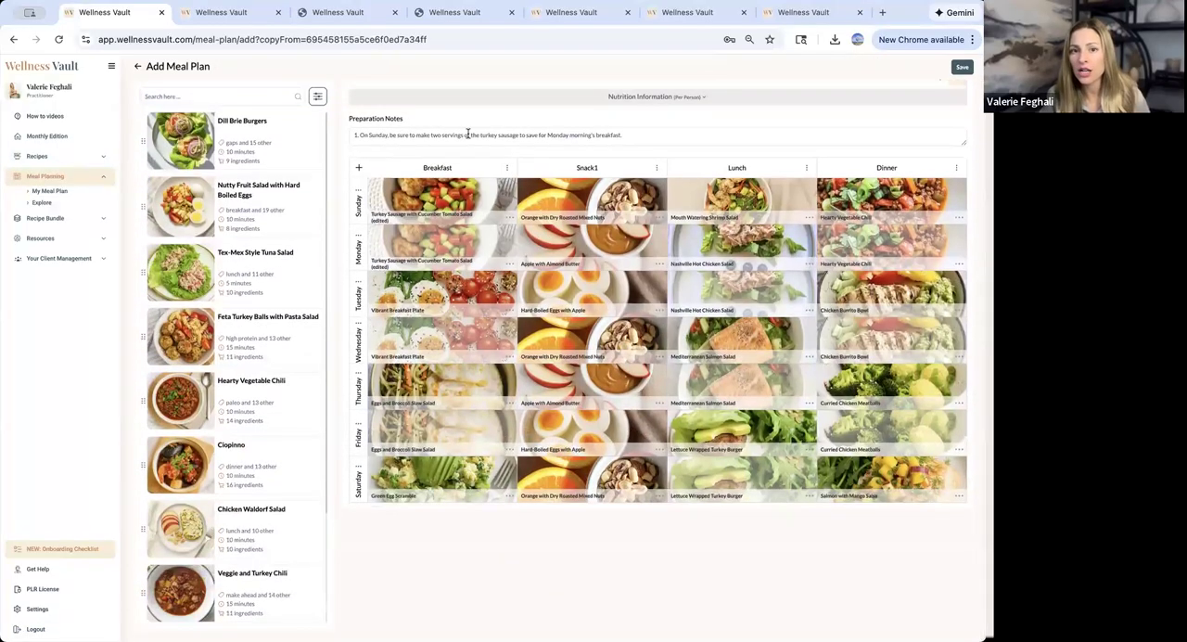
{"action": "left_click", "coordinate": [467, 132]}
{"action": "scroll", "coordinate": [422, 156], "scroll_direction": "down", "scroll_amount": 3}
{"action": "scroll", "coordinate": [435, 153], "scroll_direction": "up", "scroll_amount": 5}
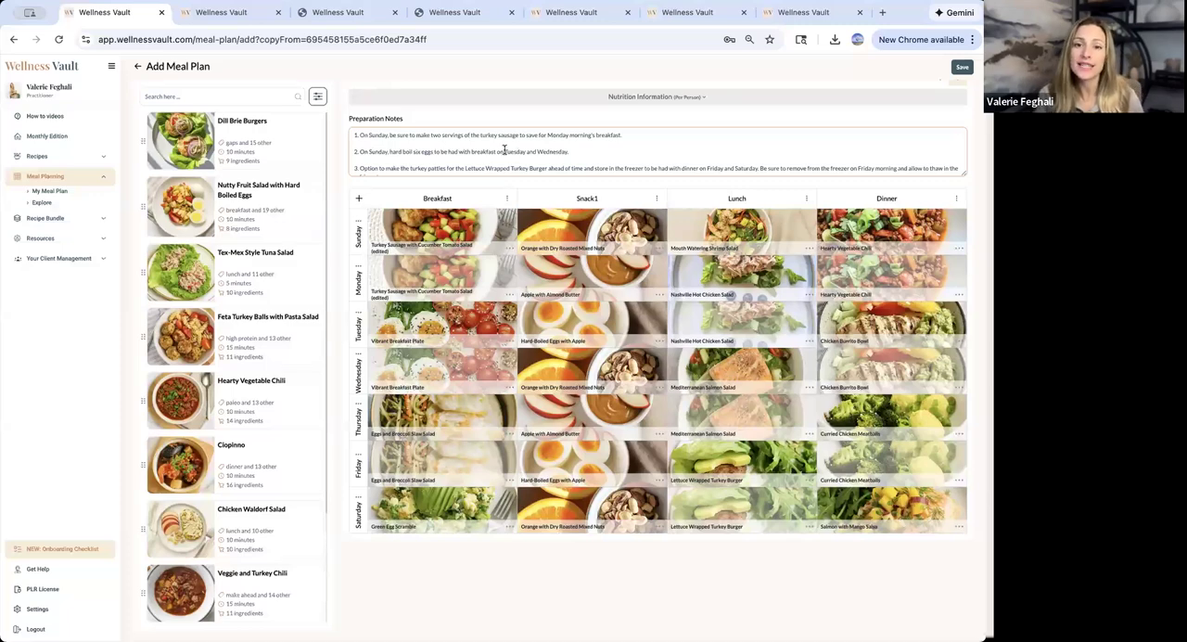
{"action": "scroll", "coordinate": [504, 150], "scroll_direction": "up", "scroll_amount": 5}
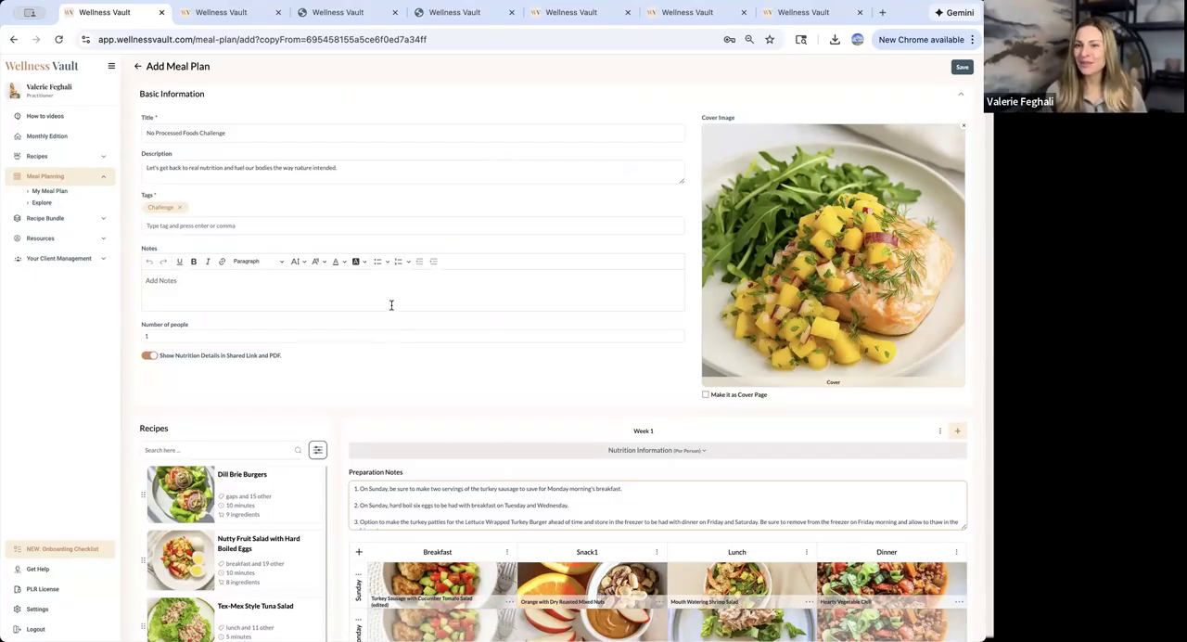
- Open the original No Processed Foods Challenge from the meal plans to explore and export it as a PDF
{"action": "left_click", "coordinate": [227, 14]}
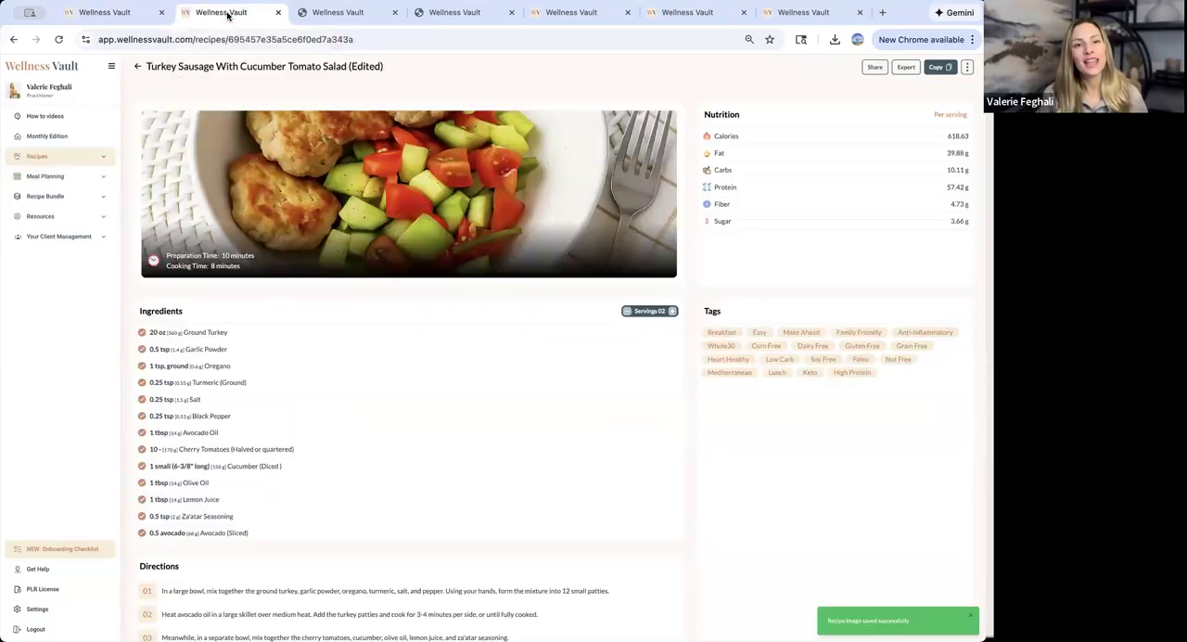
{"action": "left_click", "coordinate": [136, 17]}
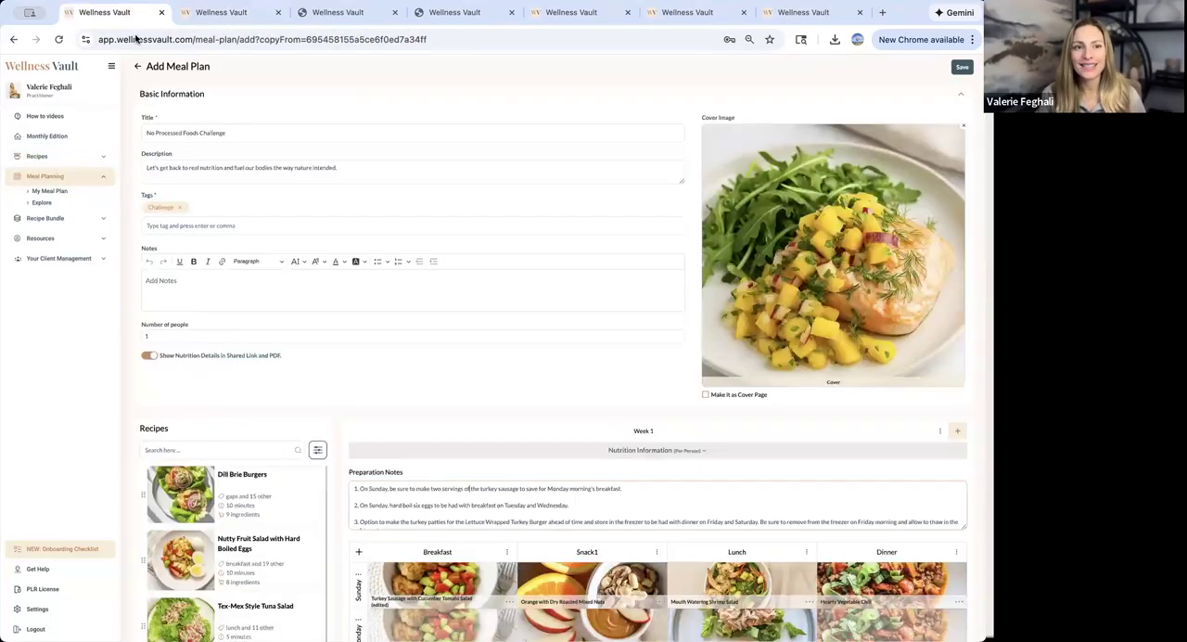
{"action": "left_click", "coordinate": [39, 202]}
{"action": "left_click", "coordinate": [660, 199]}
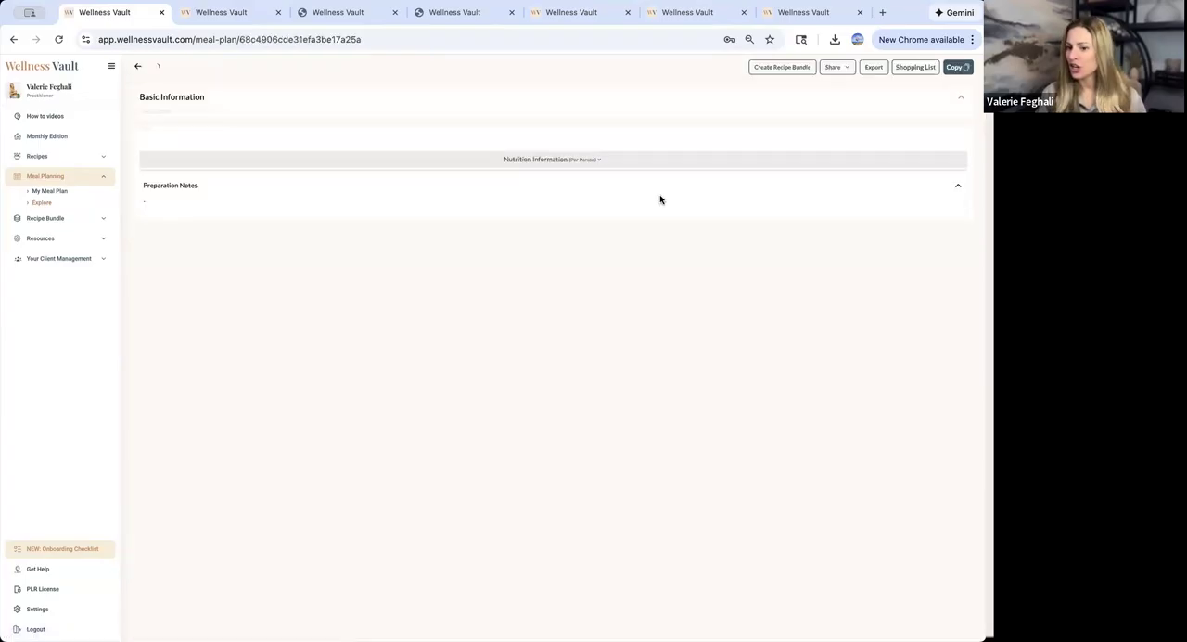
{"action": "left_click", "coordinate": [873, 67]}
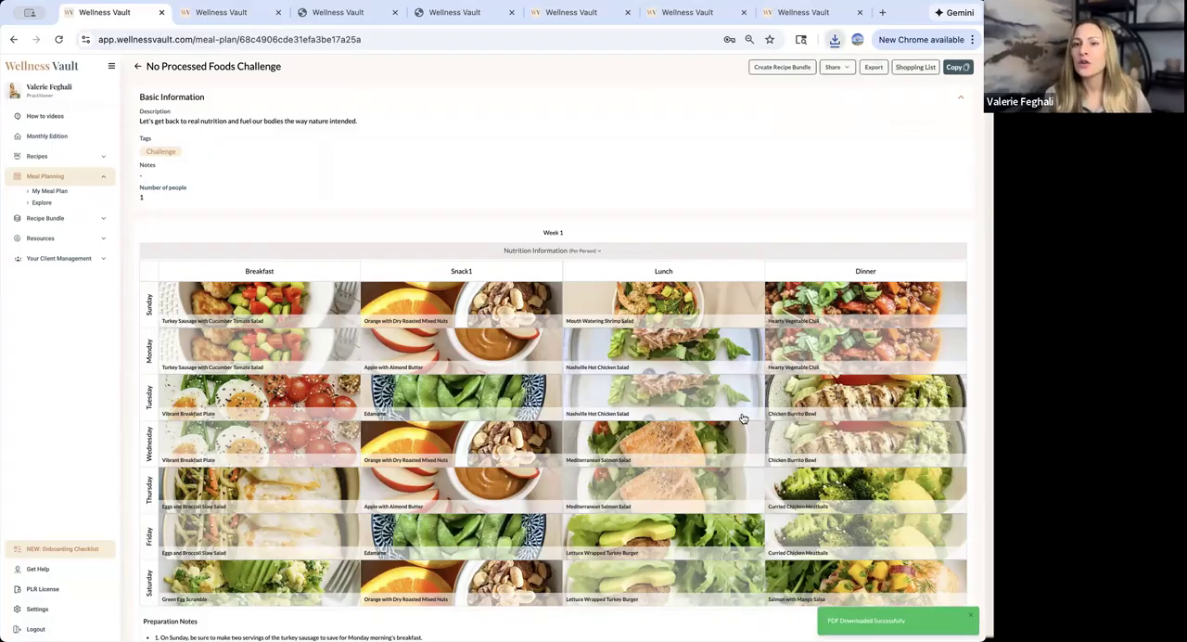
- Open the downloaded No Processed Foods Challenge PDF and examine its weekly menu, daily averages and meal prep pages
{"action": "left_click", "coordinate": [753, 70]}
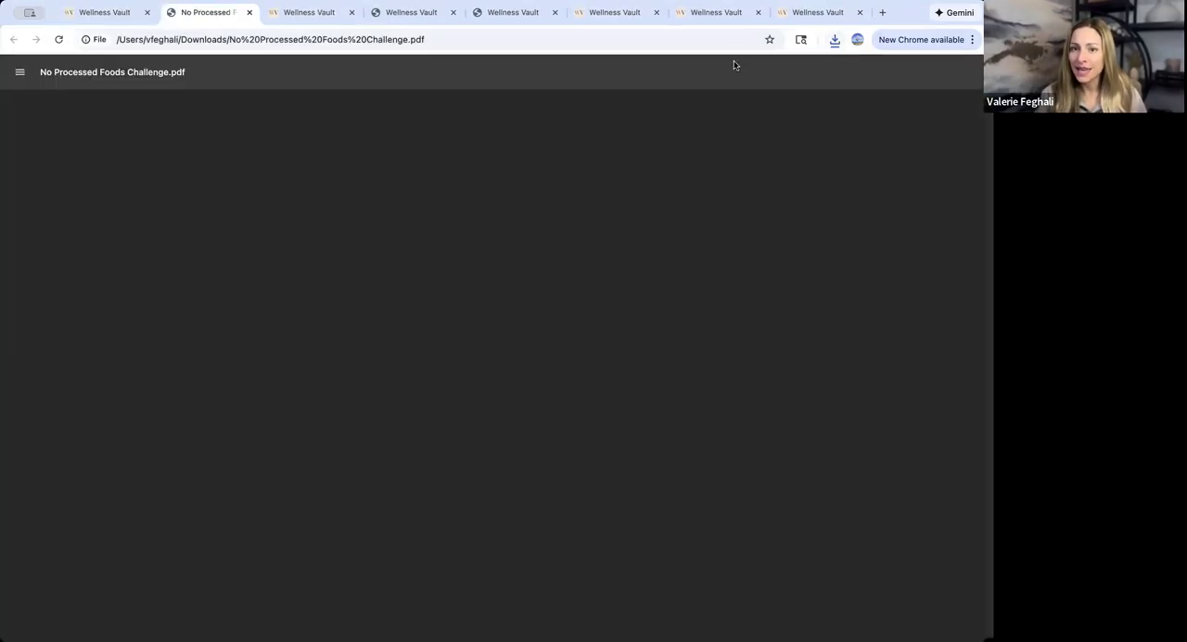
{"action": "scroll", "coordinate": [448, 440], "scroll_direction": "down", "scroll_amount": 4}
{"action": "scroll", "coordinate": [448, 440], "scroll_direction": "down", "scroll_amount": 15}
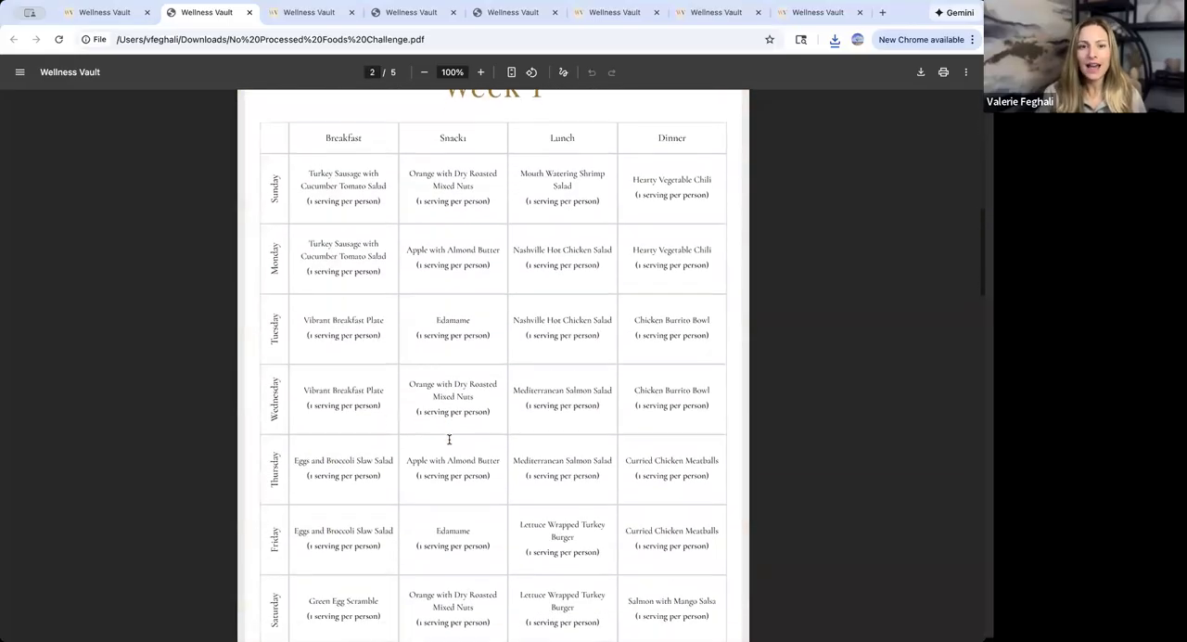
{"action": "scroll", "coordinate": [470, 470], "scroll_direction": "down", "scroll_amount": 15}
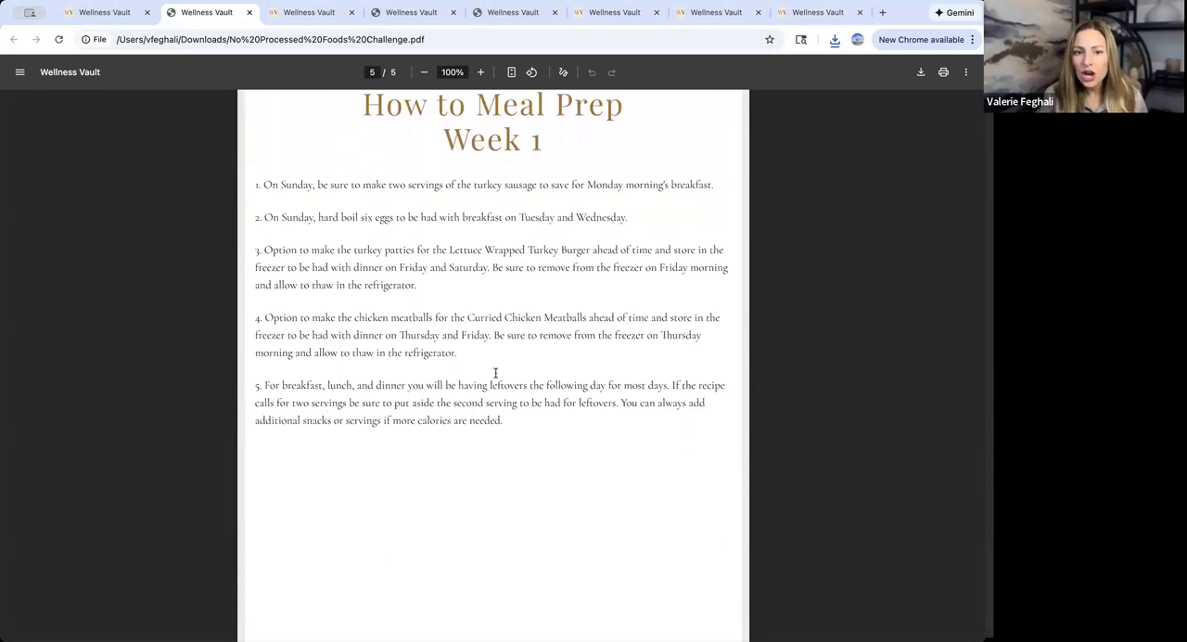
{"action": "scroll", "coordinate": [495, 373], "scroll_direction": "down", "scroll_amount": 1}
{"action": "scroll", "coordinate": [482, 384], "scroll_direction": "up", "scroll_amount": 4}
{"action": "scroll", "coordinate": [480, 387], "scroll_direction": "up", "scroll_amount": 20}
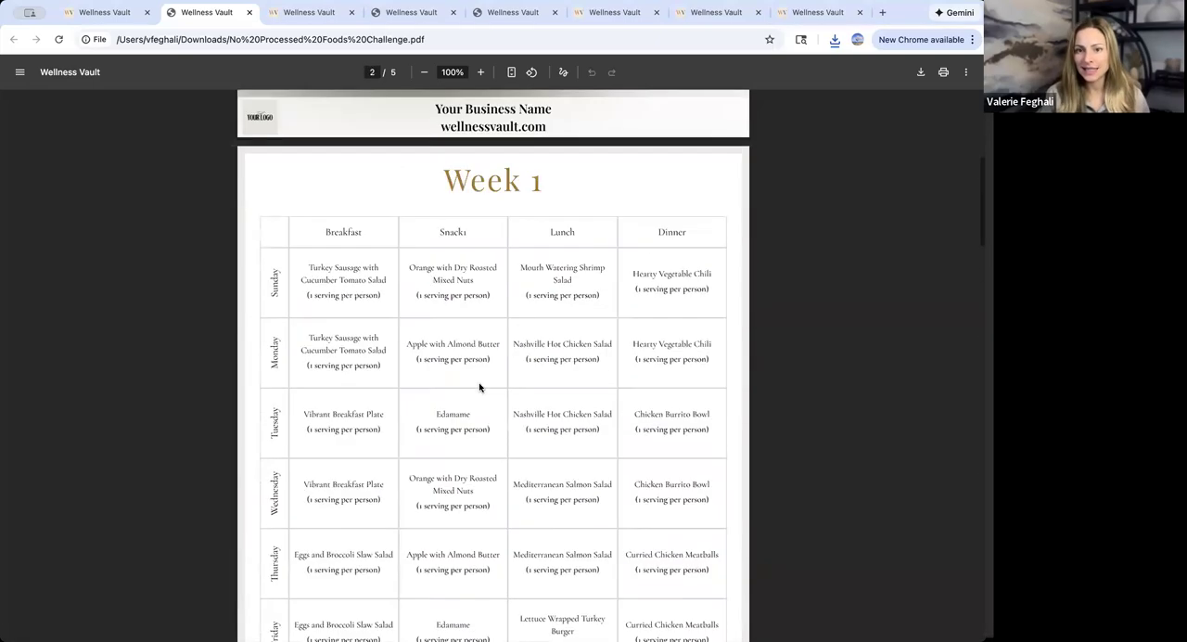
{"action": "scroll", "coordinate": [479, 386], "scroll_direction": "down", "scroll_amount": 6}
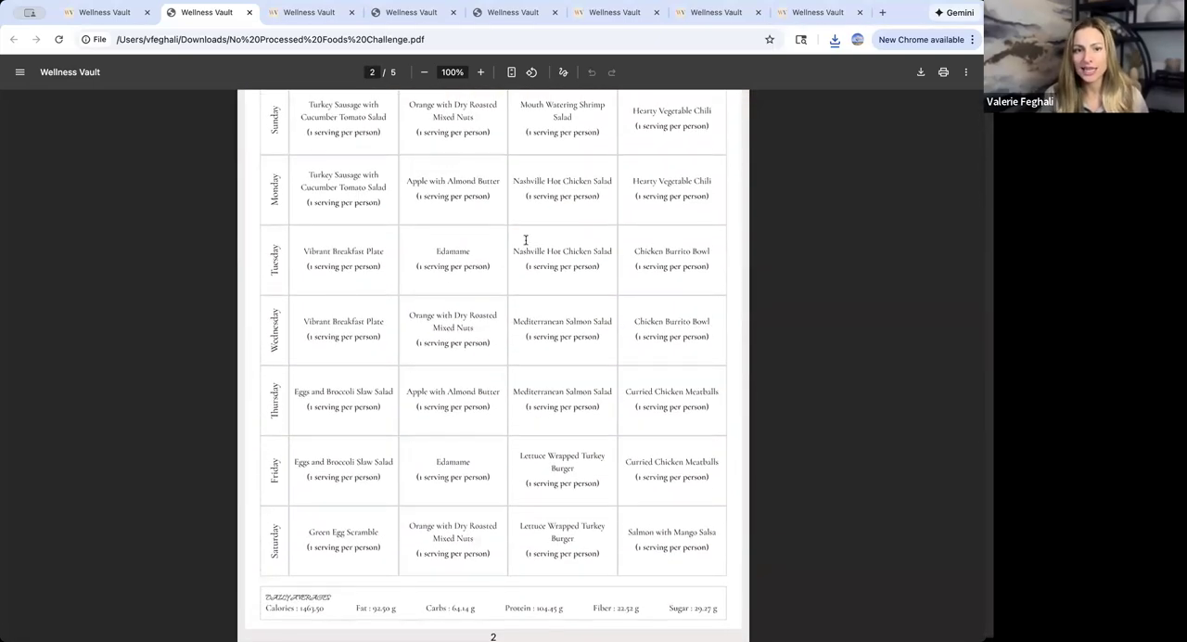
- Create a recipe bundle from the original No Processed Foods Challenge meal plan, look through its pages and export it
{"action": "left_click", "coordinate": [115, 15]}
{"action": "left_click", "coordinate": [786, 70]}
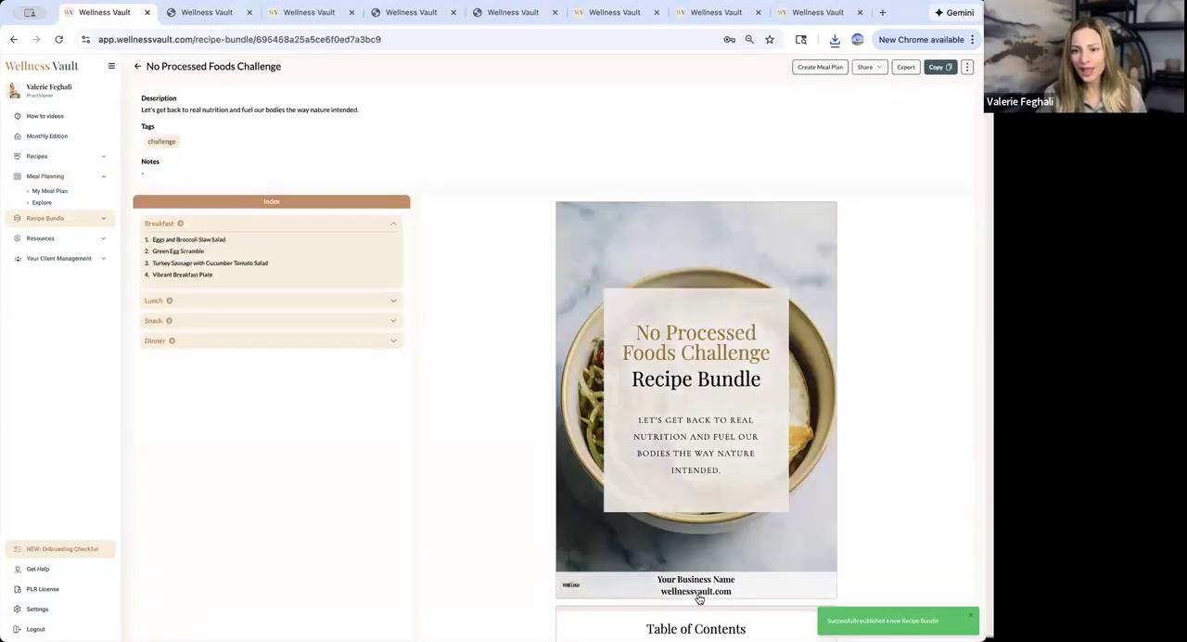
{"action": "scroll", "coordinate": [696, 599], "scroll_direction": "down", "scroll_amount": 10}
{"action": "scroll", "coordinate": [700, 600], "scroll_direction": "down", "scroll_amount": 1}
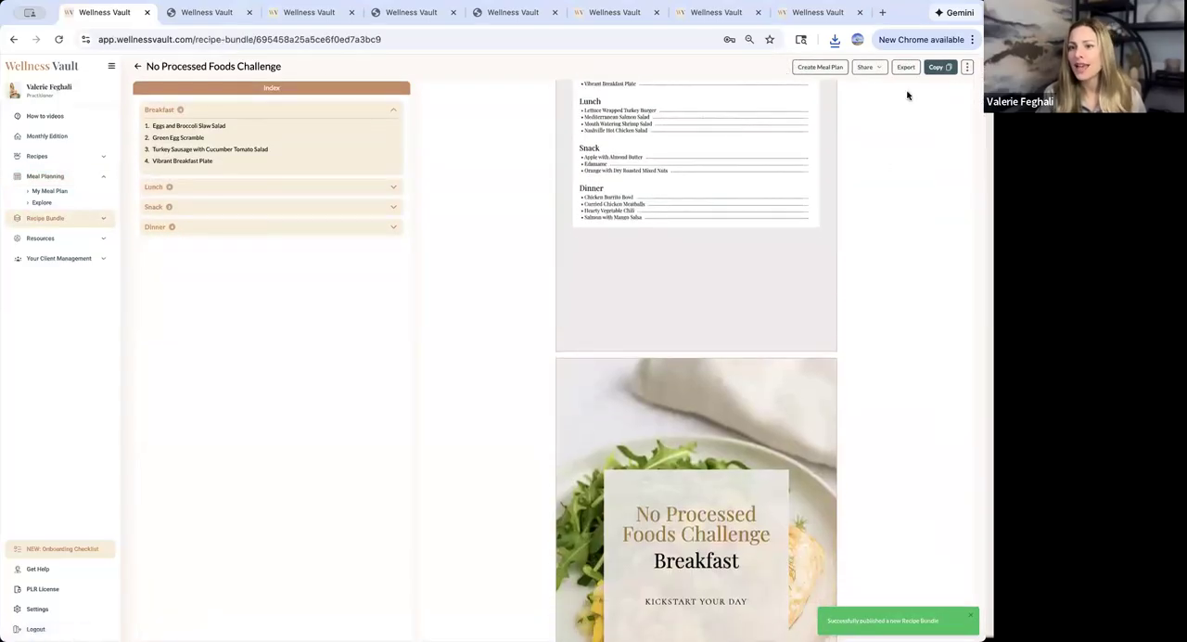
{"action": "left_click", "coordinate": [906, 68]}
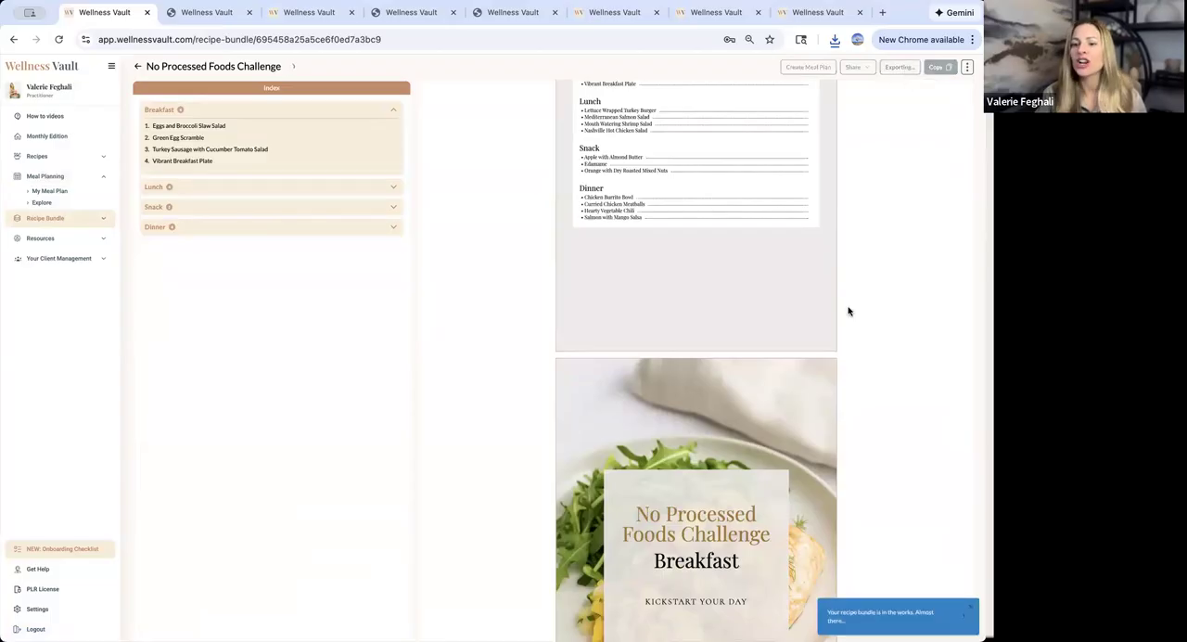